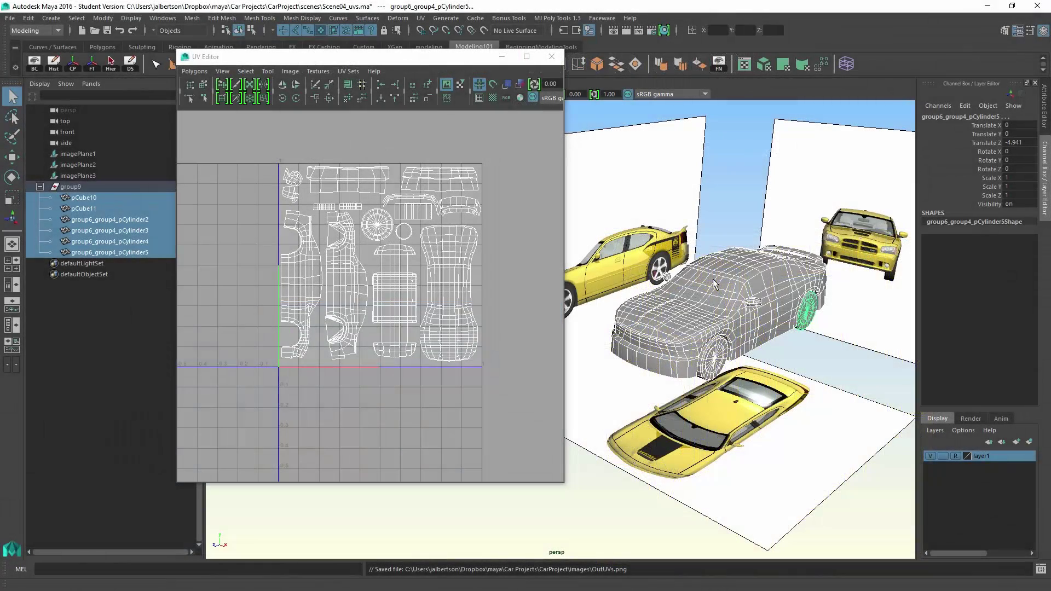
Step: Hide the layer1 reference images, close the UV Editor and frame the selected car parts in the perspective view
right_drag(713, 279, 754, 248)
click(930, 456)
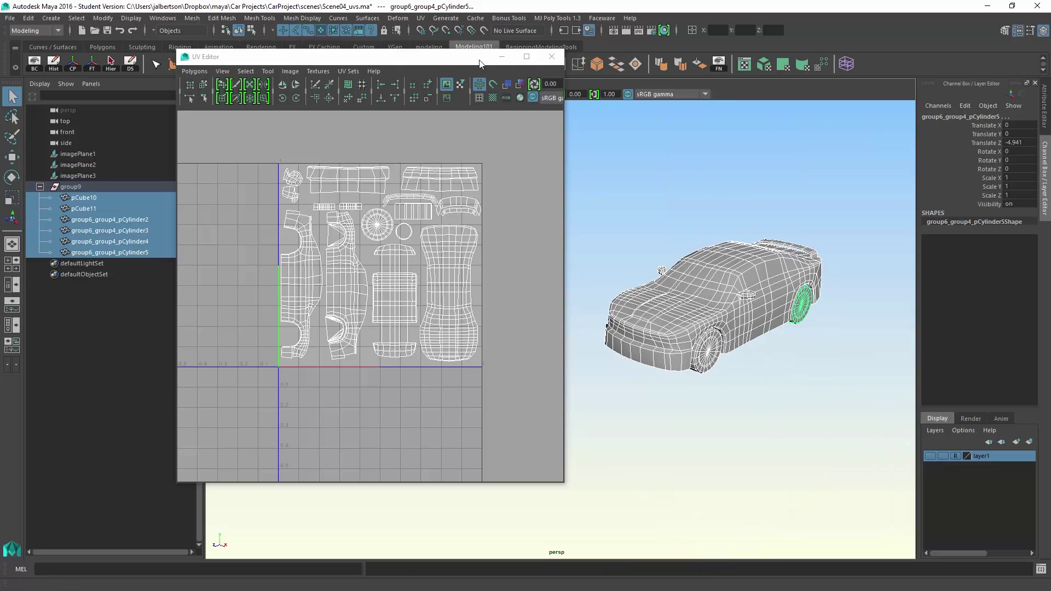
click(549, 58)
key(f)
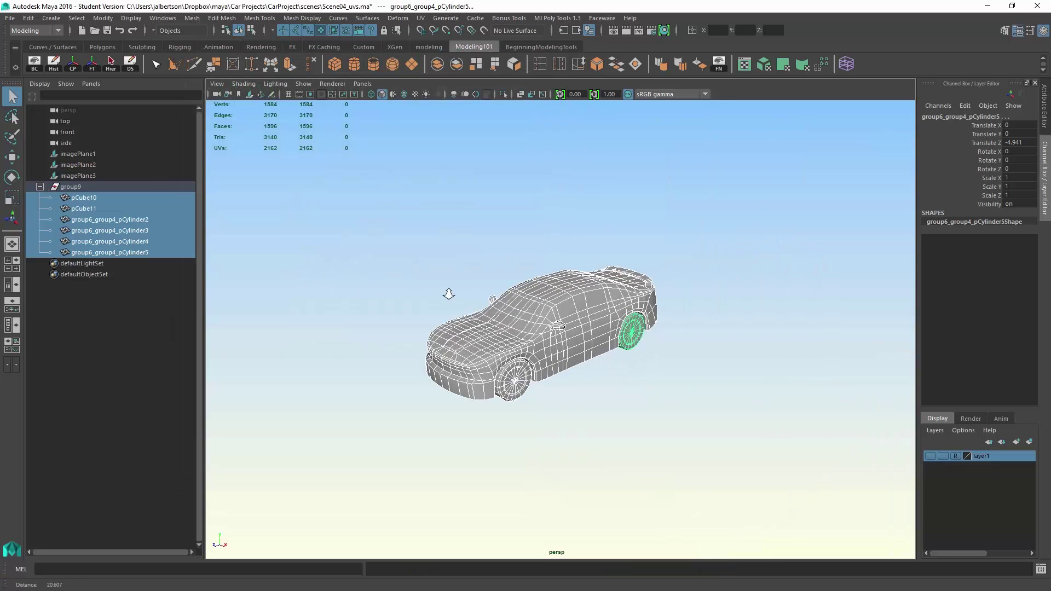
Step: Assign a new Blinn material to the selected car parts and show the material's attributes
right_drag(549, 265, 553, 537)
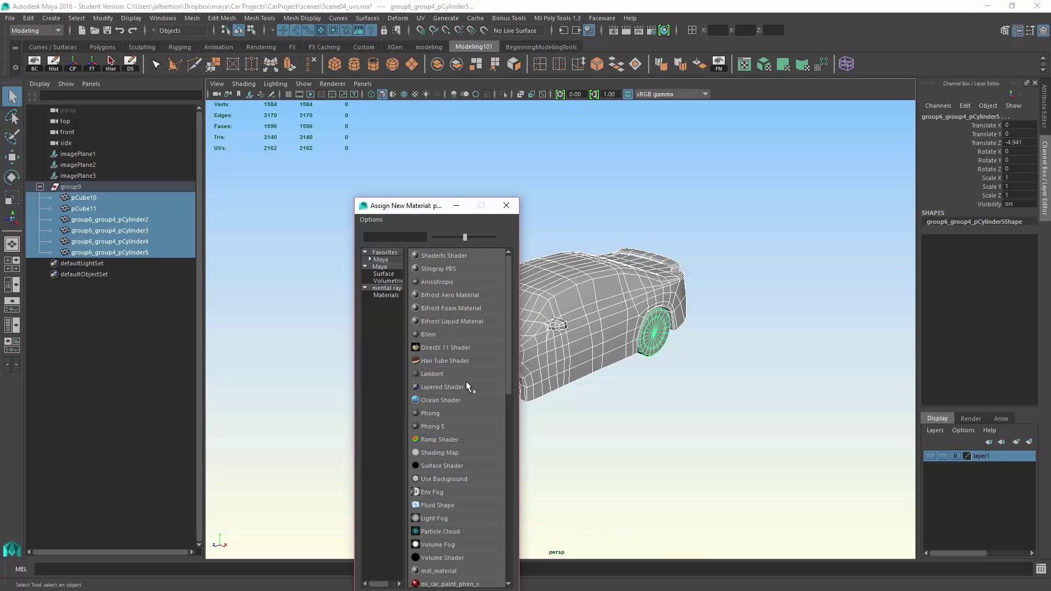
click(423, 333)
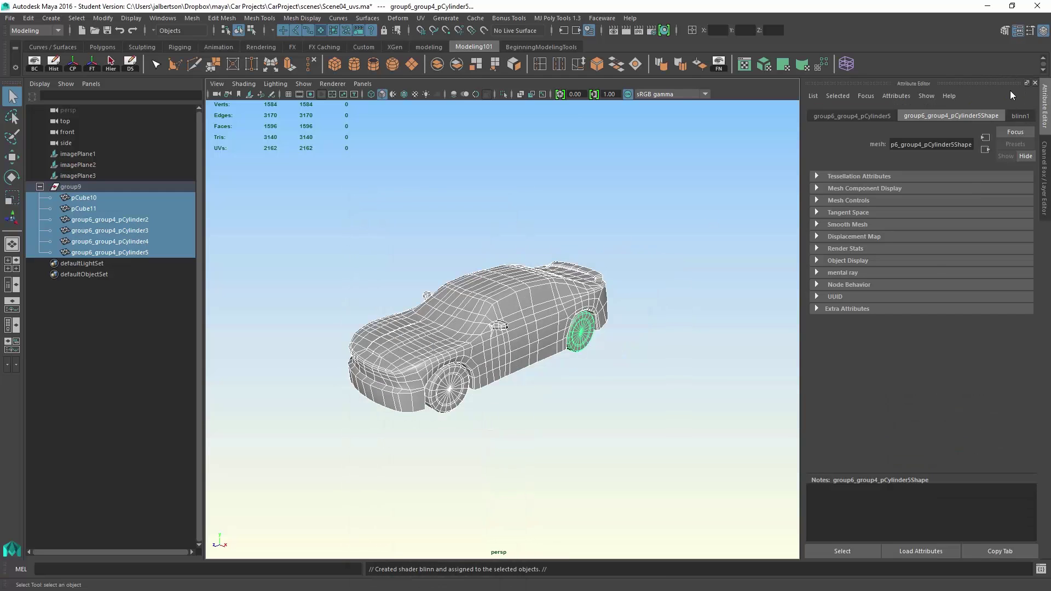
click(1021, 115)
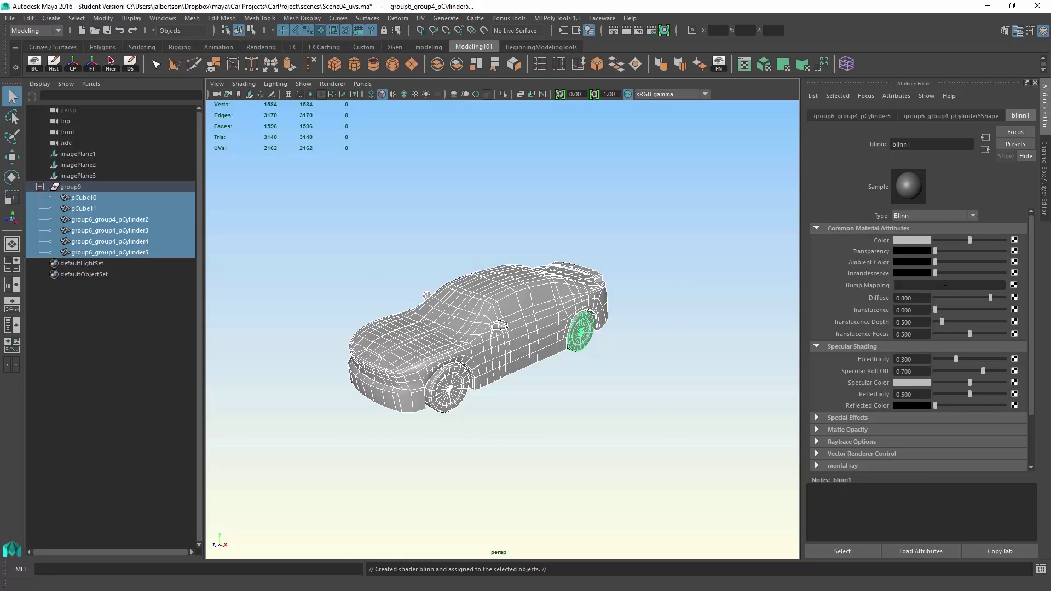
alt+drag(511, 291, 550, 297)
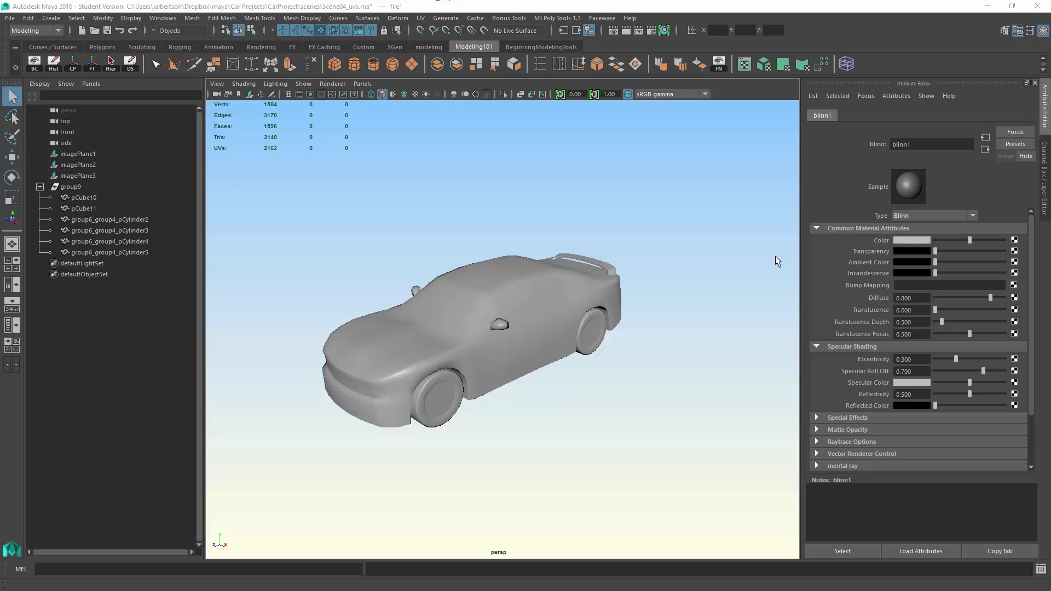
scroll(626, 291, up, 3)
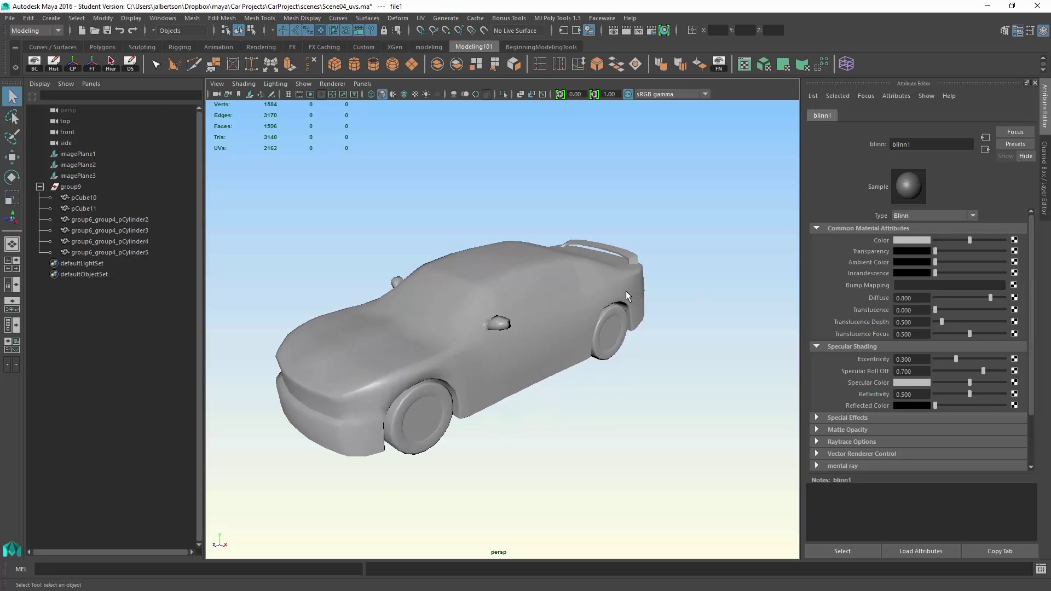
alt+middle_drag(626, 290, 664, 286)
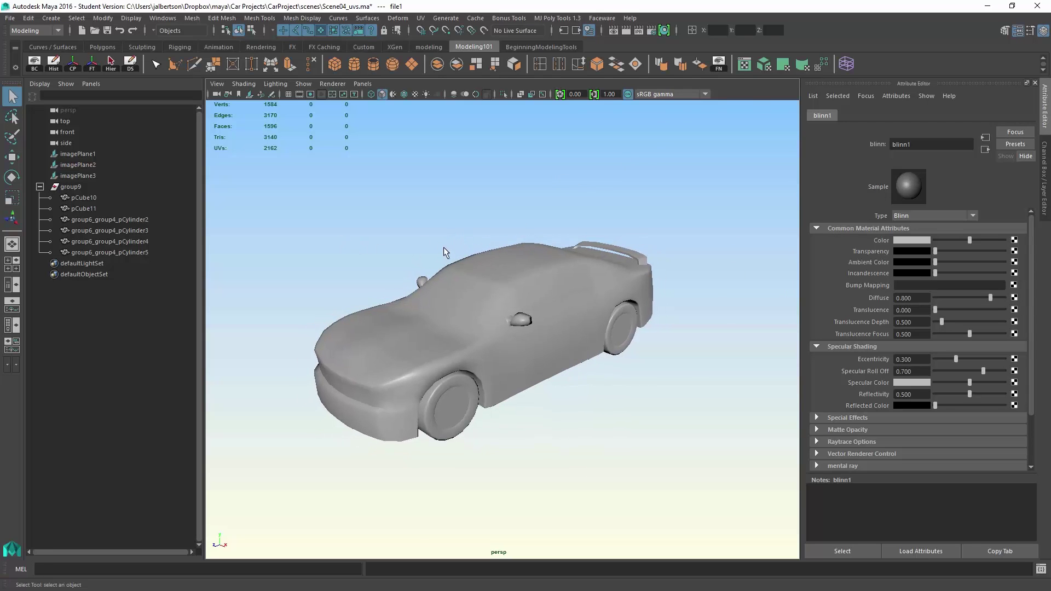
alt+drag(446, 251, 517, 307)
alt+drag(605, 353, 618, 356)
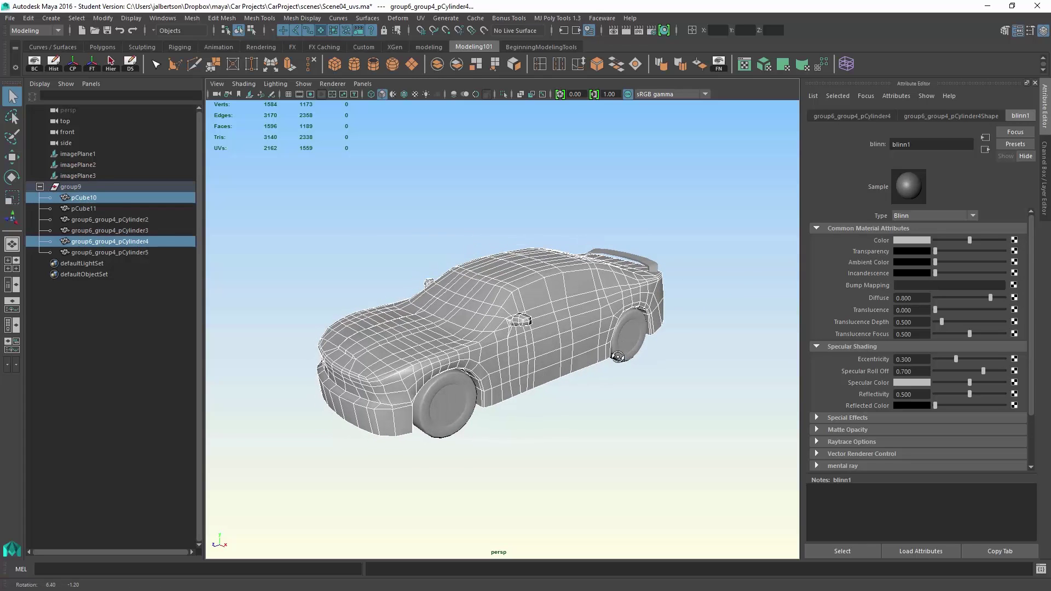
alt+drag(468, 253, 490, 234)
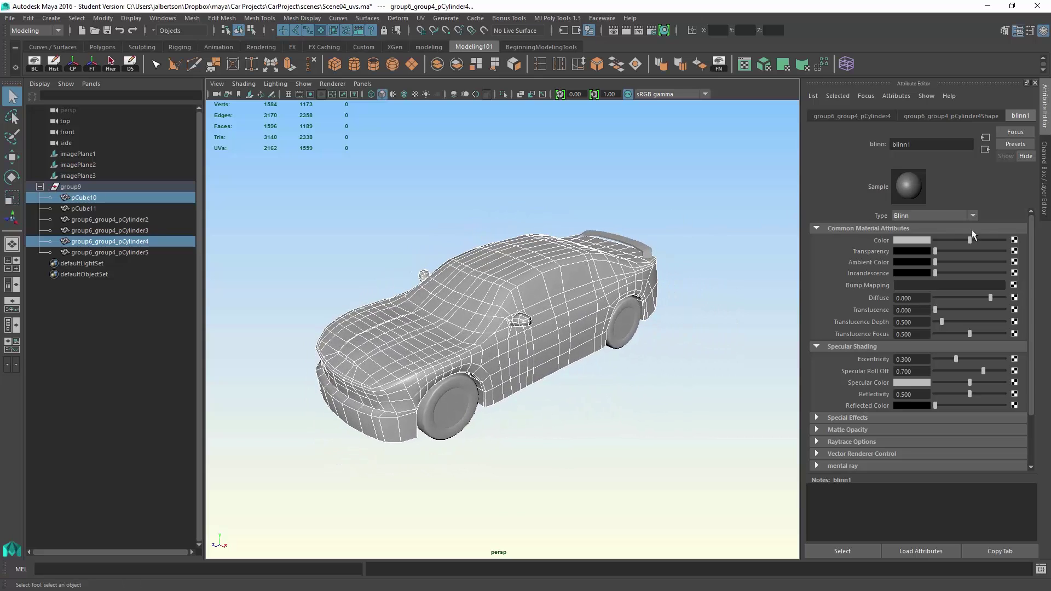
Step: Connect a 2D File texture to the Color attribute of the blinn1 material
click(1015, 239)
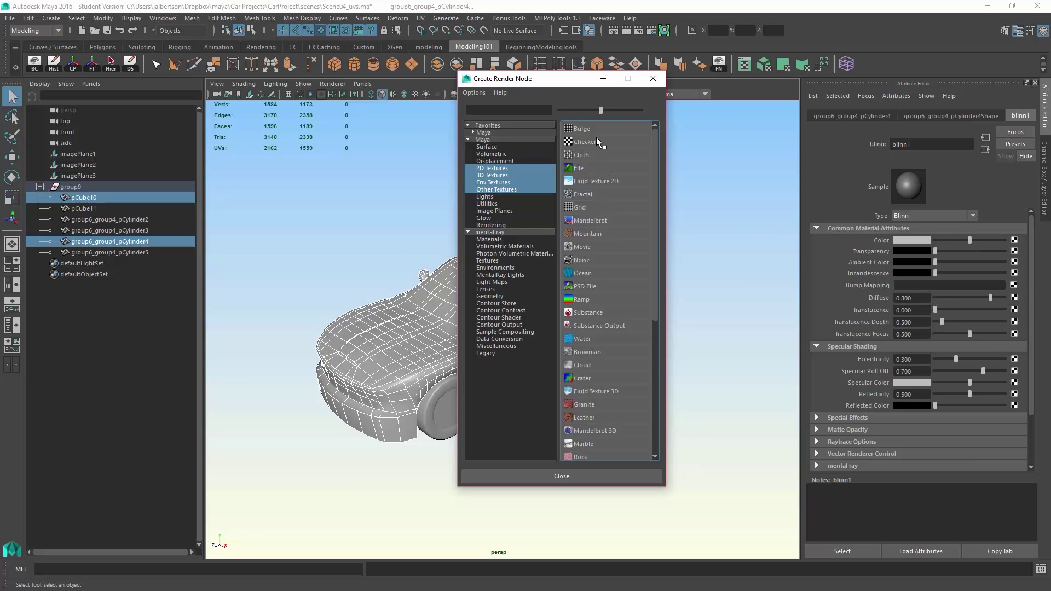
click(653, 79)
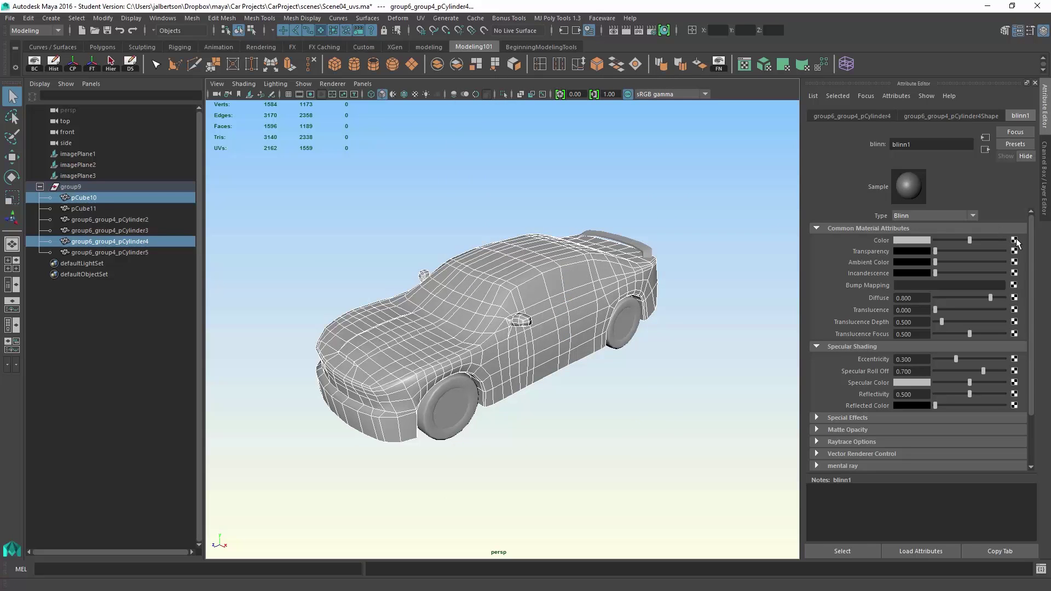
click(1015, 240)
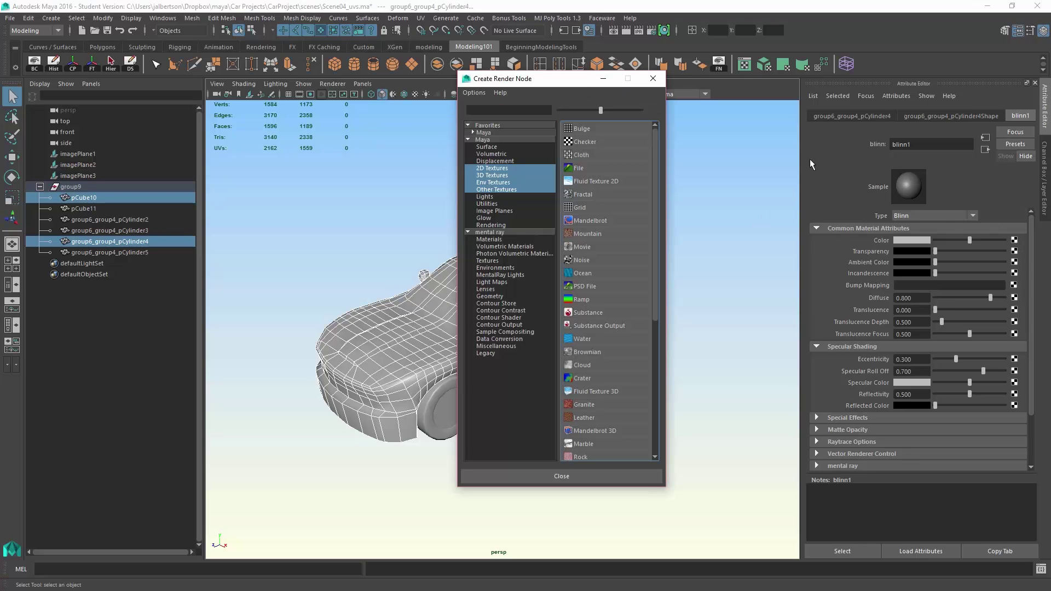
drag(580, 81, 636, 100)
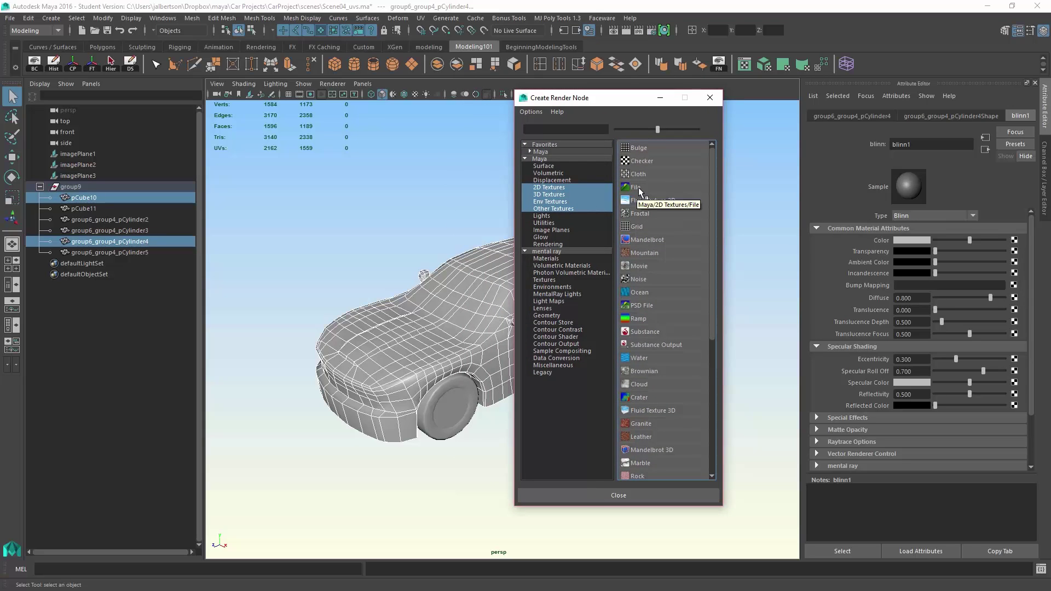
click(635, 187)
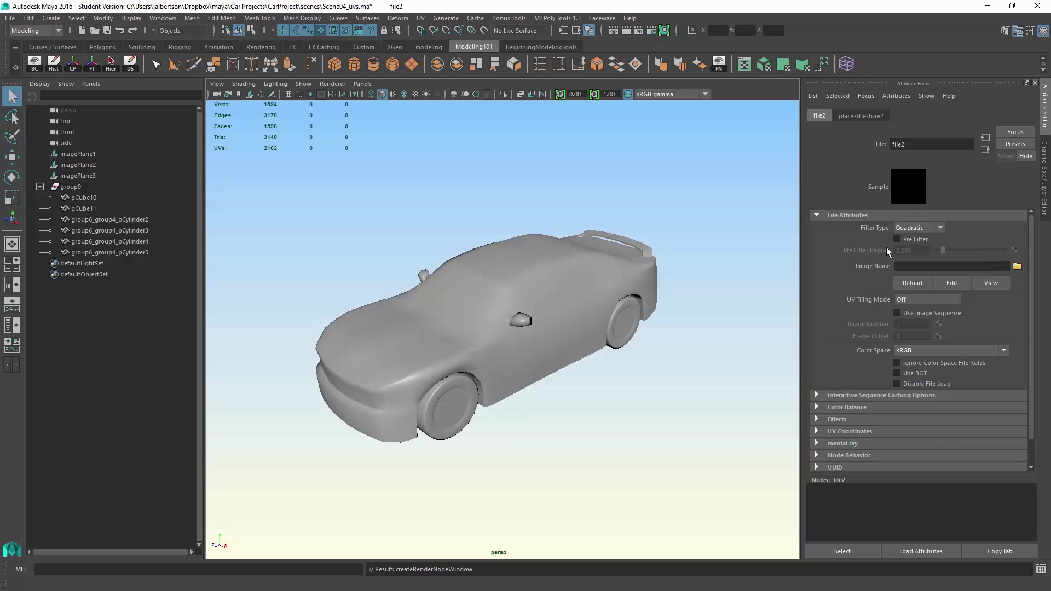
Step: Load UVTextureChecker2048.png from the maya folder as the file texture's image
click(1018, 267)
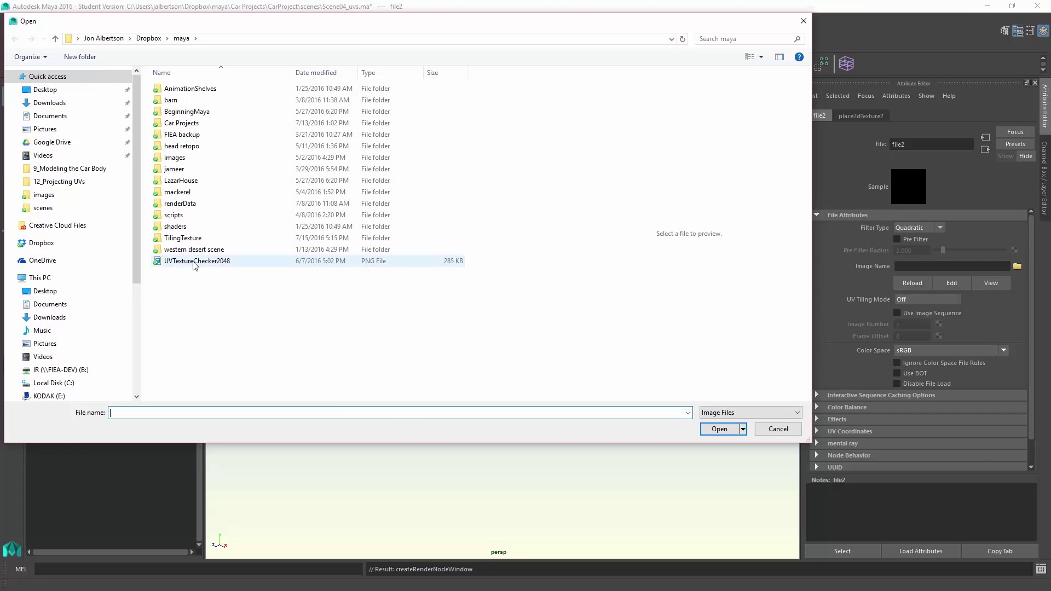
click(193, 261)
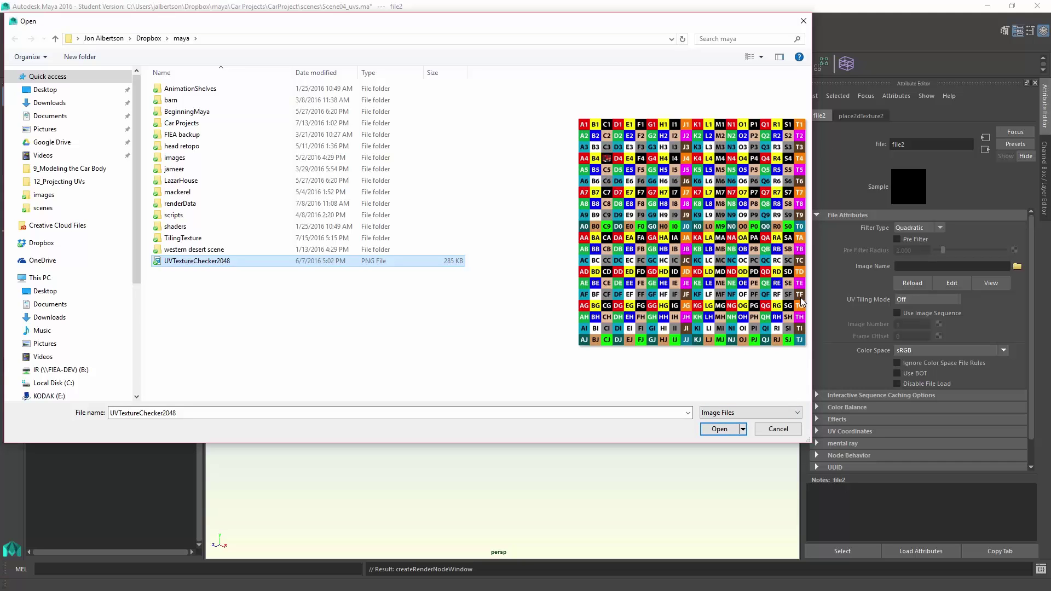
click(720, 430)
Step: Turn on textured display in the perspective view and look over the checker pattern on the car
alt+drag(665, 356, 685, 356)
alt+drag(712, 255, 628, 226)
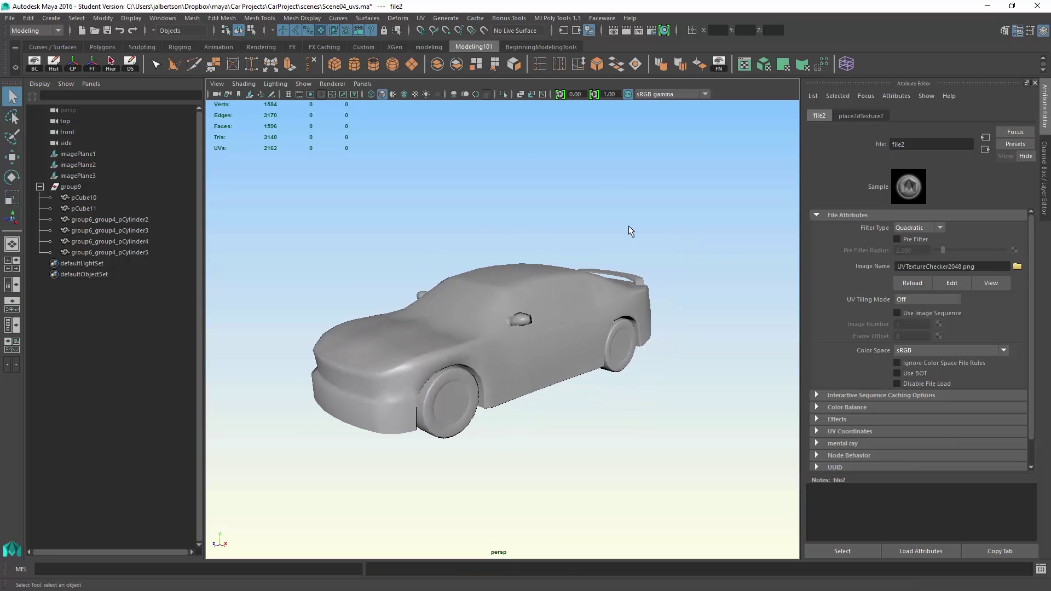
click(415, 94)
alt+drag(418, 141, 383, 239)
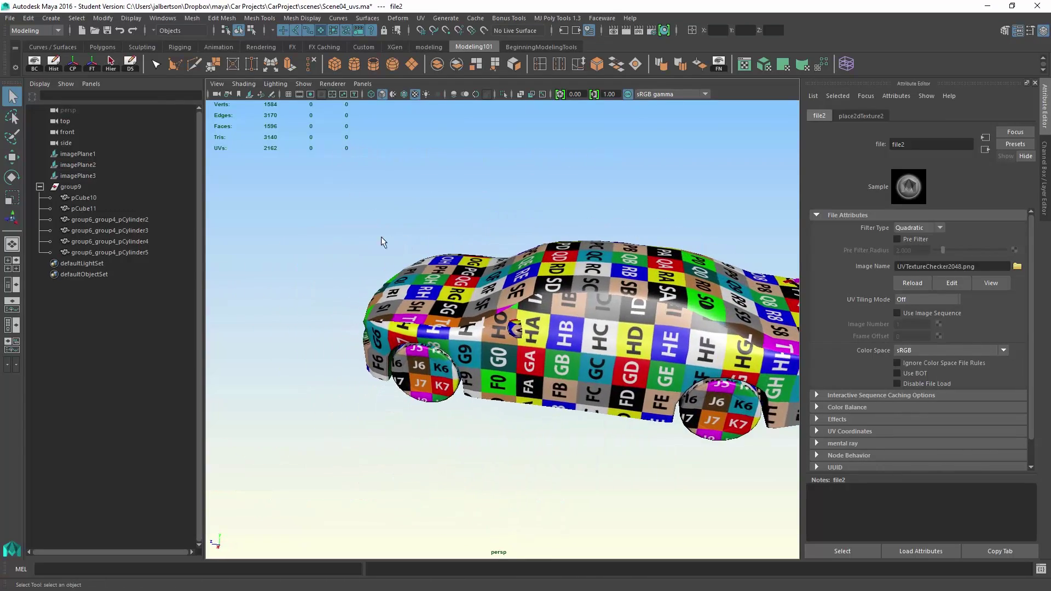
alt+drag(446, 266, 550, 311)
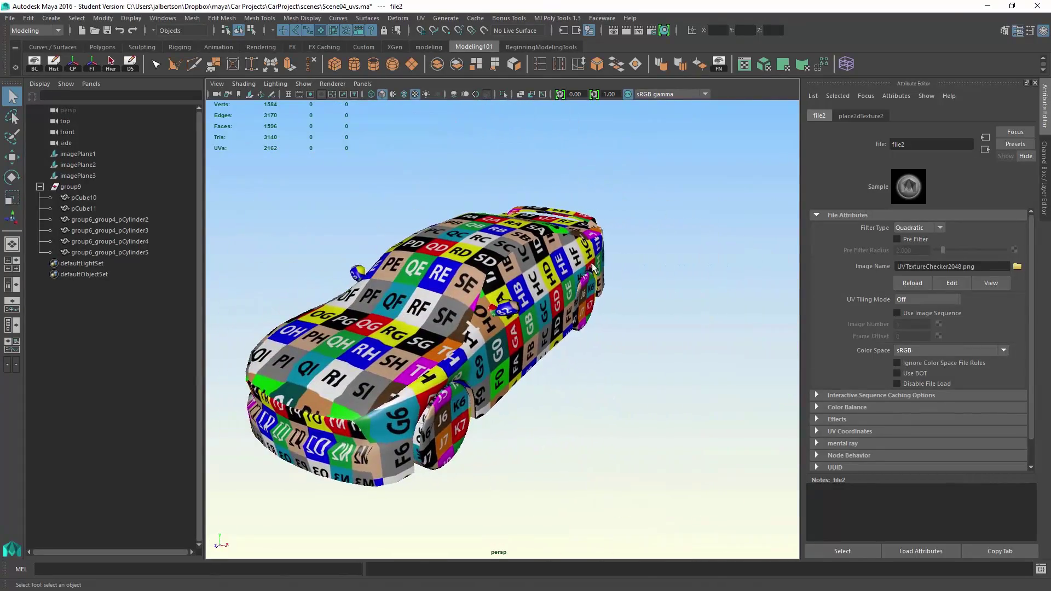
Step: Open the UV Editor, select group9 to show its UV layout, and place the editor window beside the car
click(745, 66)
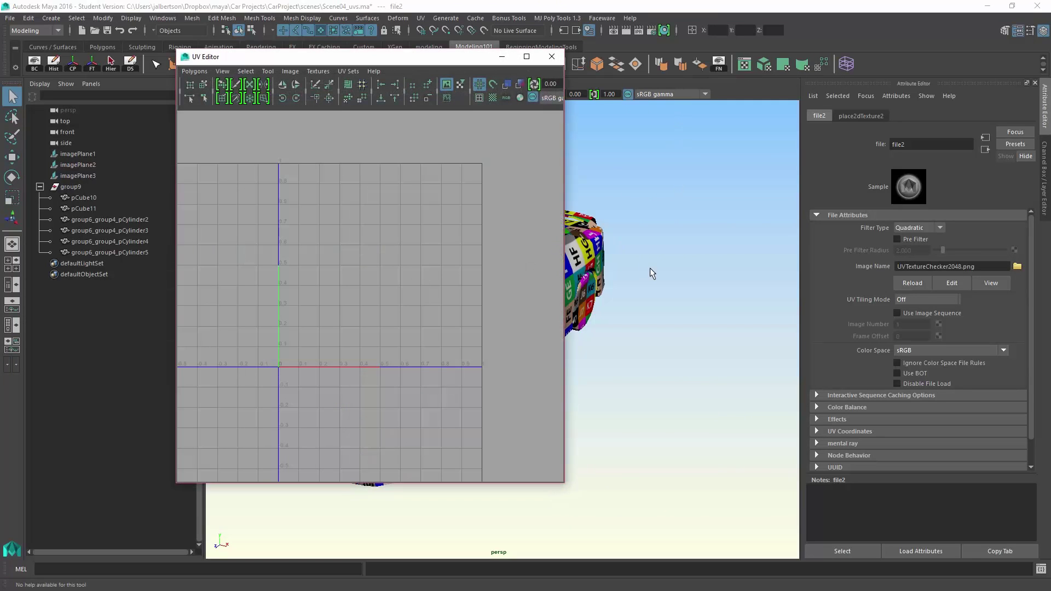
drag(650, 269, 600, 246)
click(61, 187)
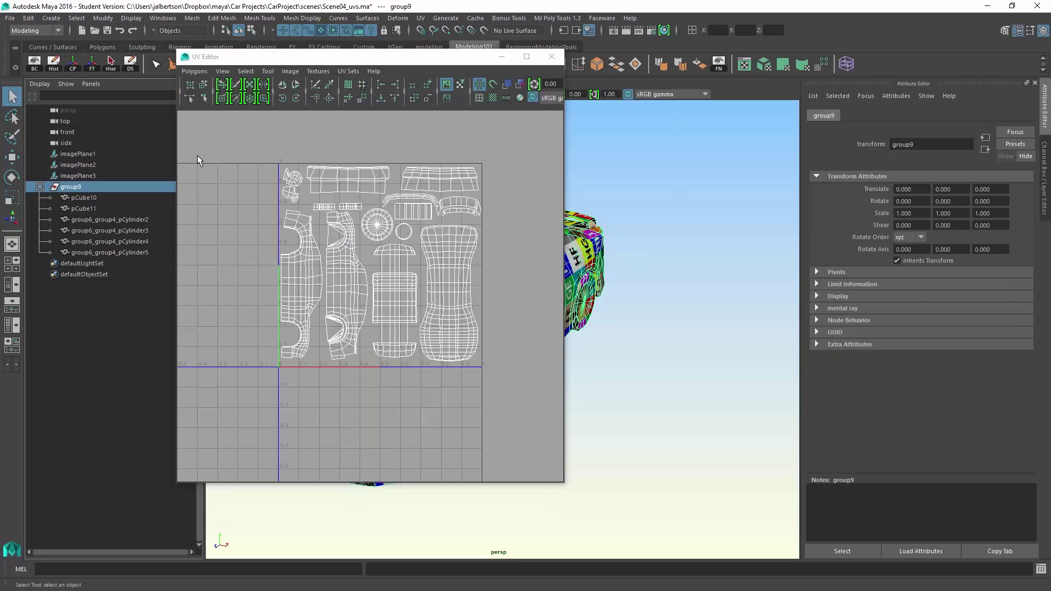
drag(334, 60, 799, 83)
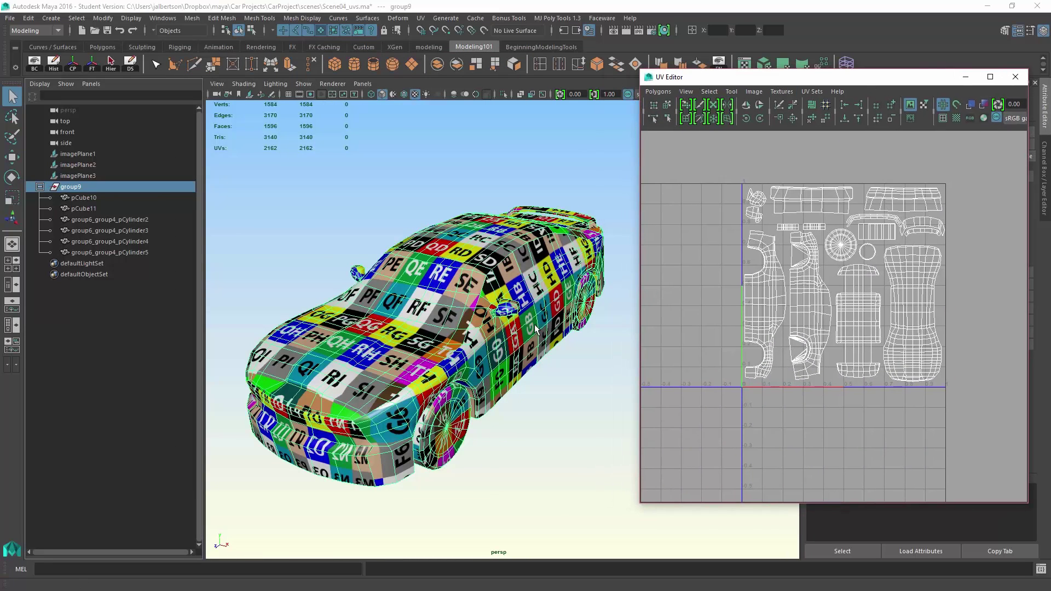
Step: Select only the car body pCube10 and display its checker image dimmed behind the UVs in the UV Editor
click(761, 91)
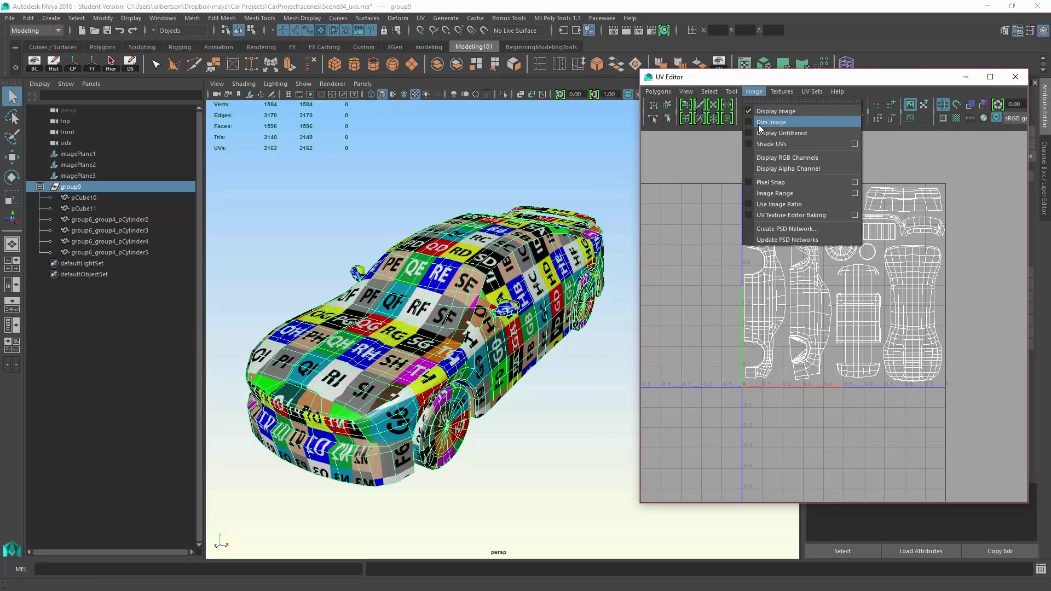
click(751, 110)
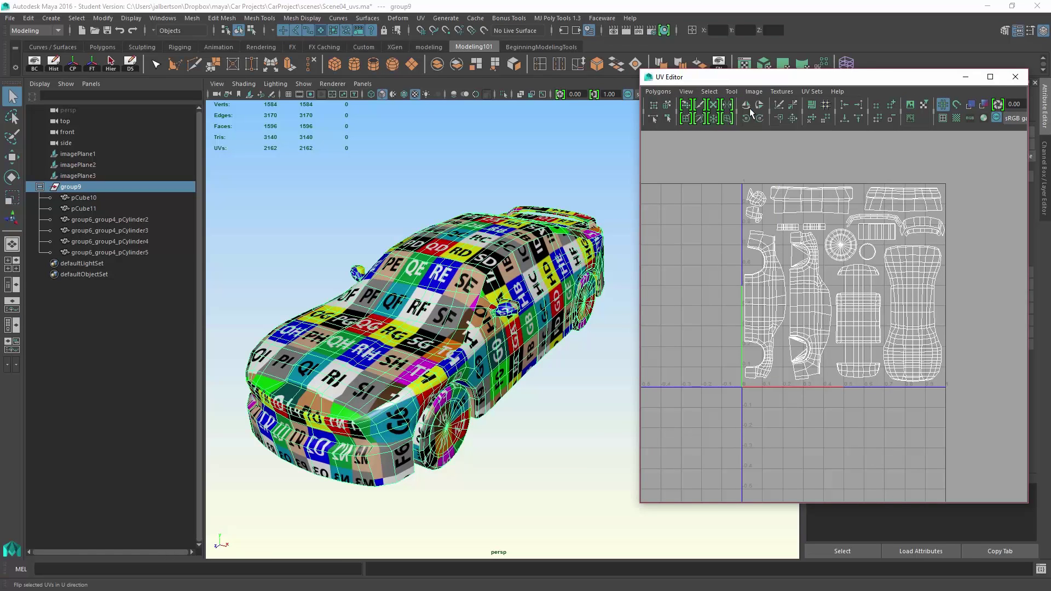
drag(403, 304, 478, 308)
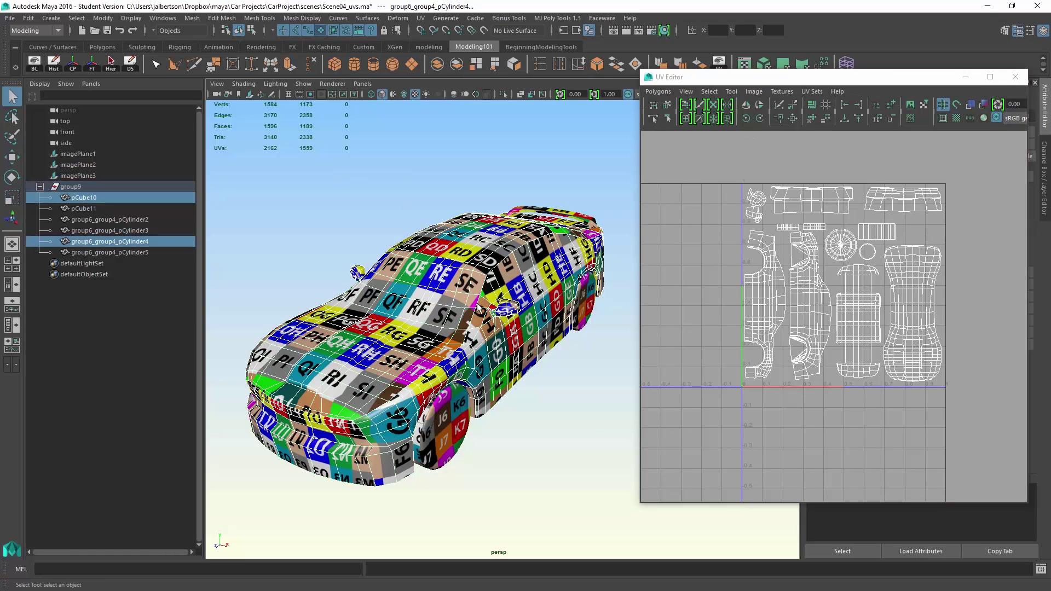
click(586, 374)
click(551, 323)
click(752, 92)
click(757, 111)
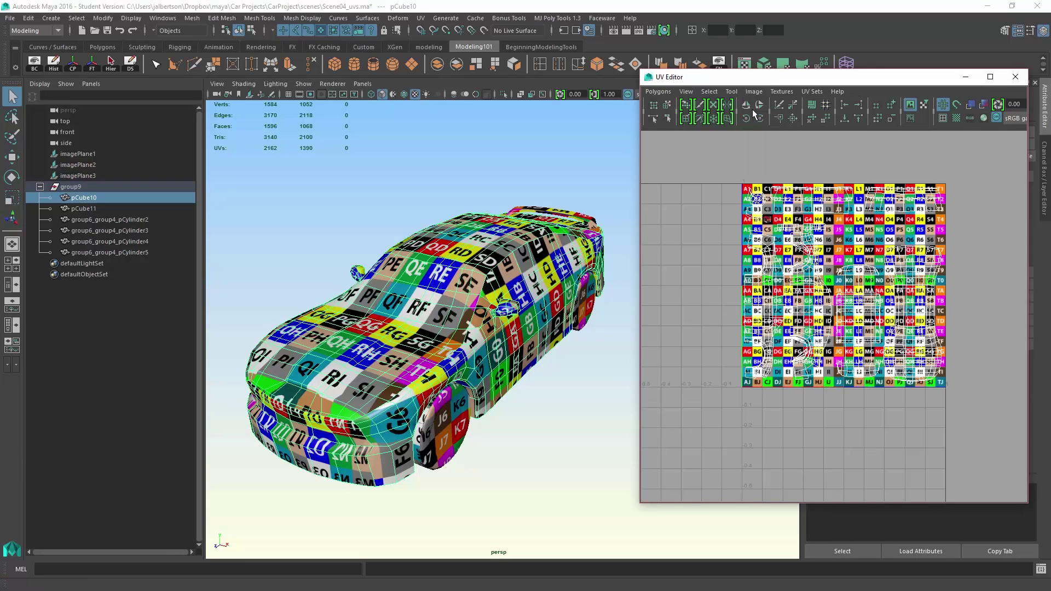
click(754, 92)
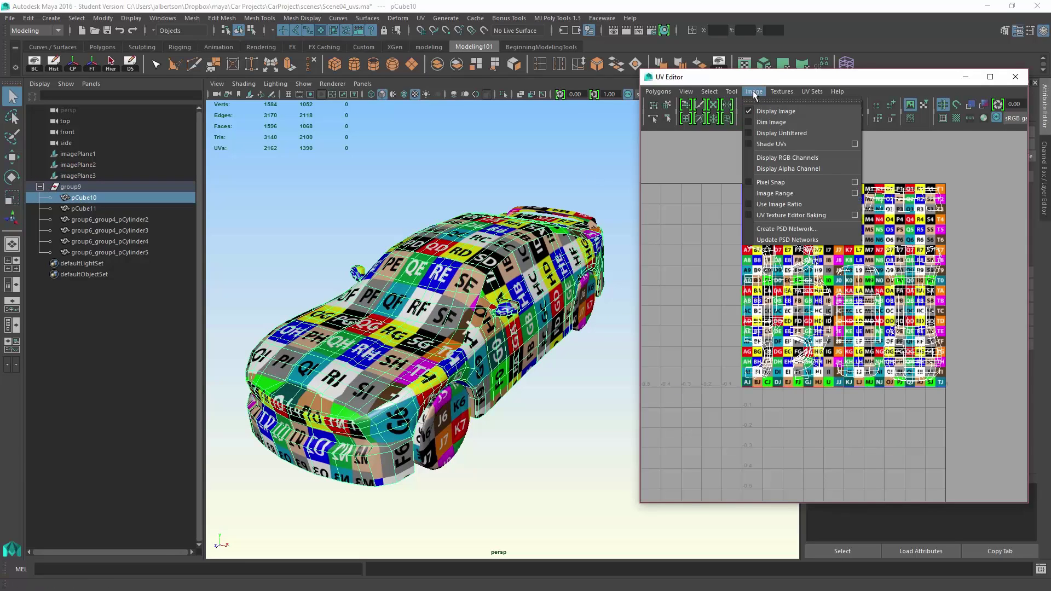
click(752, 123)
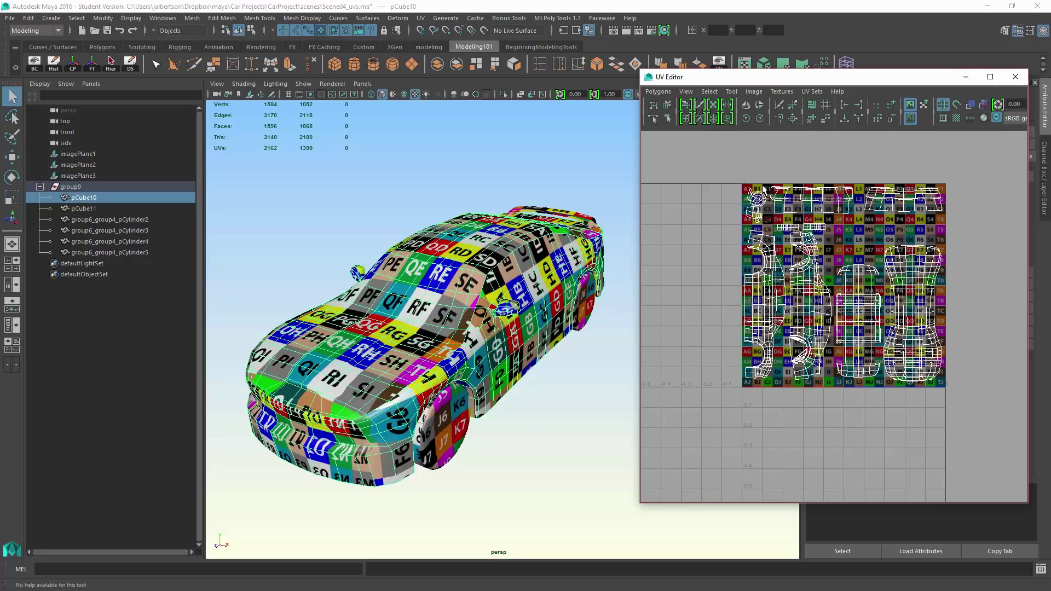
Step: Switch the car body to UV component mode and select the UVs at the upper end of the narrow middle shell
right_click(837, 227)
right_drag(837, 227, 864, 226)
drag(841, 267, 875, 297)
Step: Examine the checker squares along the car's side, hood, roof and rear for differences in size and stretching
alt+right_drag(431, 334, 498, 344)
alt+drag(497, 344, 404, 313)
alt+right_drag(404, 313, 509, 348)
alt+drag(509, 349, 482, 377)
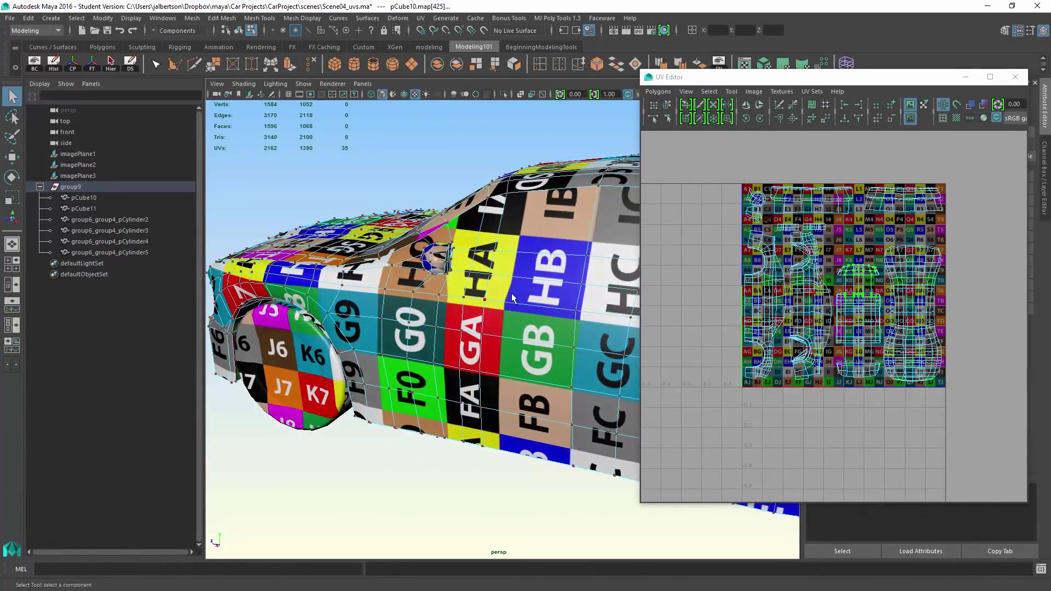
alt+drag(513, 298, 482, 351)
alt+right_drag(460, 350, 398, 351)
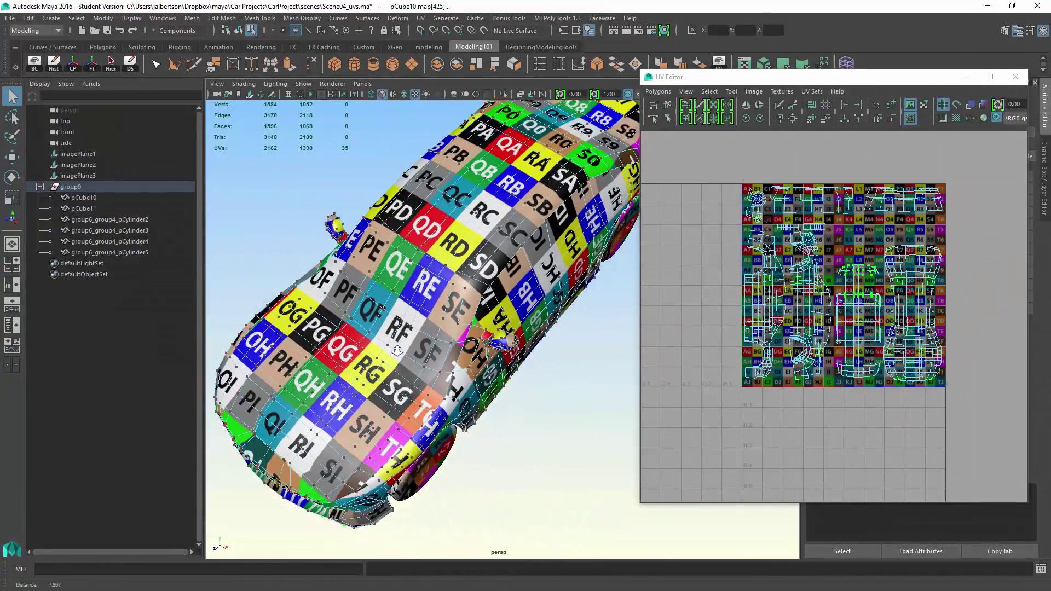
alt+drag(397, 351, 345, 374)
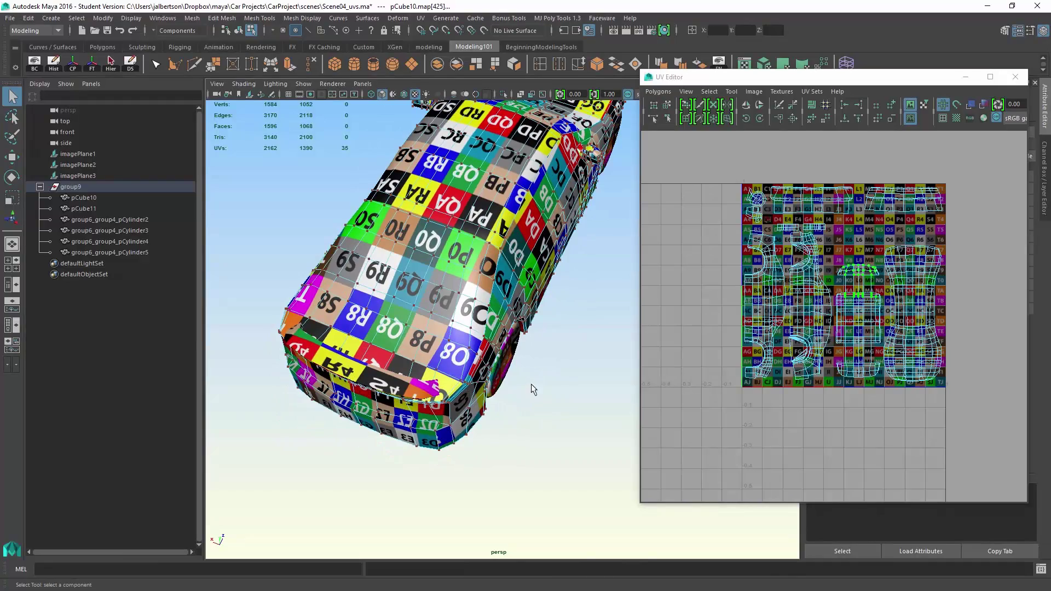
alt+drag(531, 385, 492, 309)
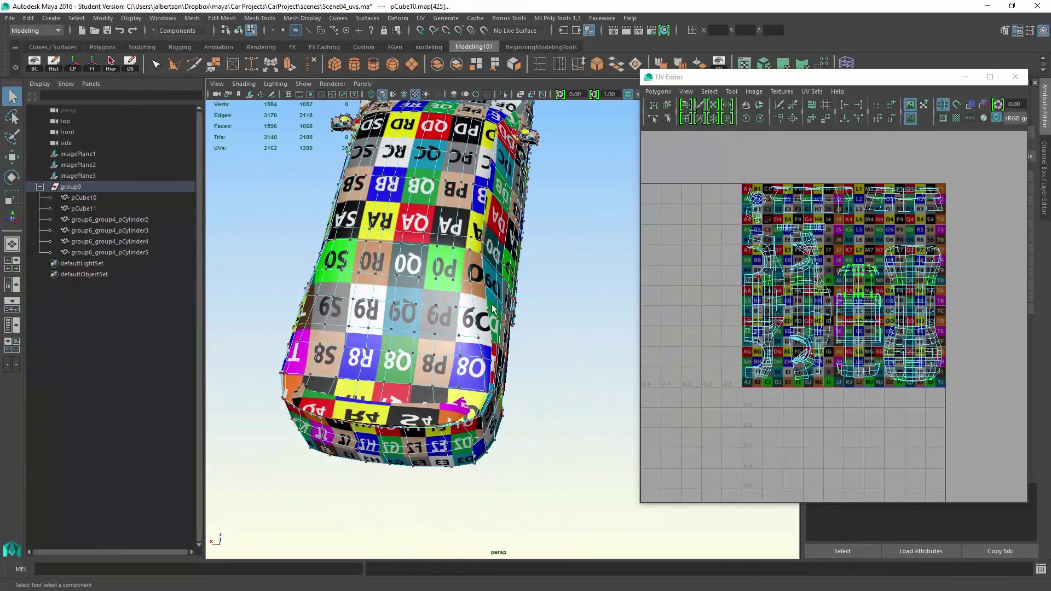
Step: Select all UVs of the long hood, roof and trunk shell in the UV Editor
scroll(820, 371, up, 4)
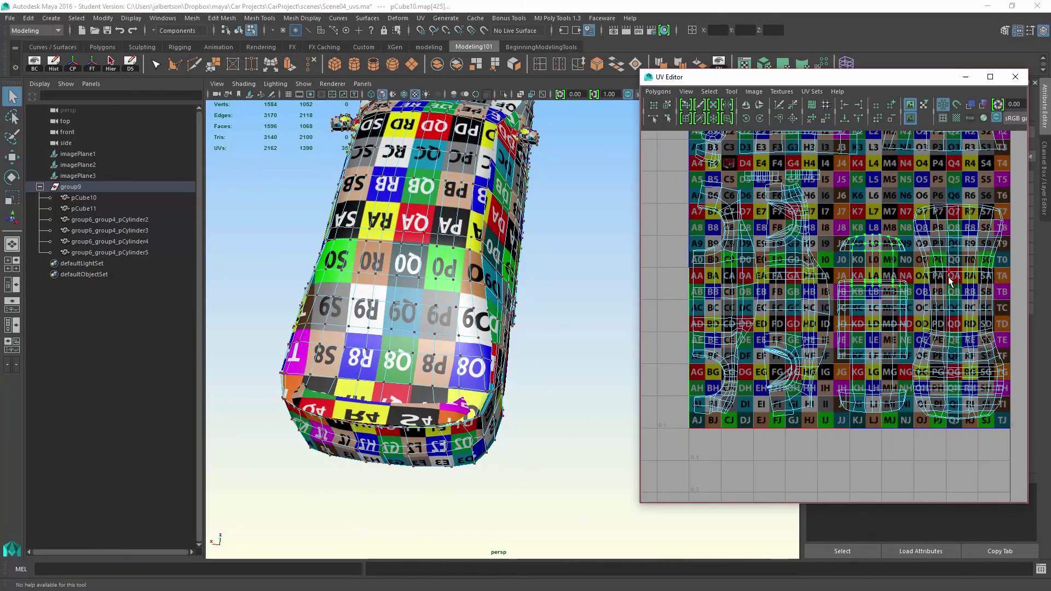
right_drag(949, 278, 997, 278)
double_click(990, 267)
key(w)
Step: Scale the hood, roof and trunk shell slightly narrower in the horizontal direction while watching the checker on the car
scroll(537, 285, down, 5)
alt+drag(538, 284, 386, 370)
alt+middle_drag(386, 369, 414, 406)
alt+drag(415, 408, 356, 334)
key(r)
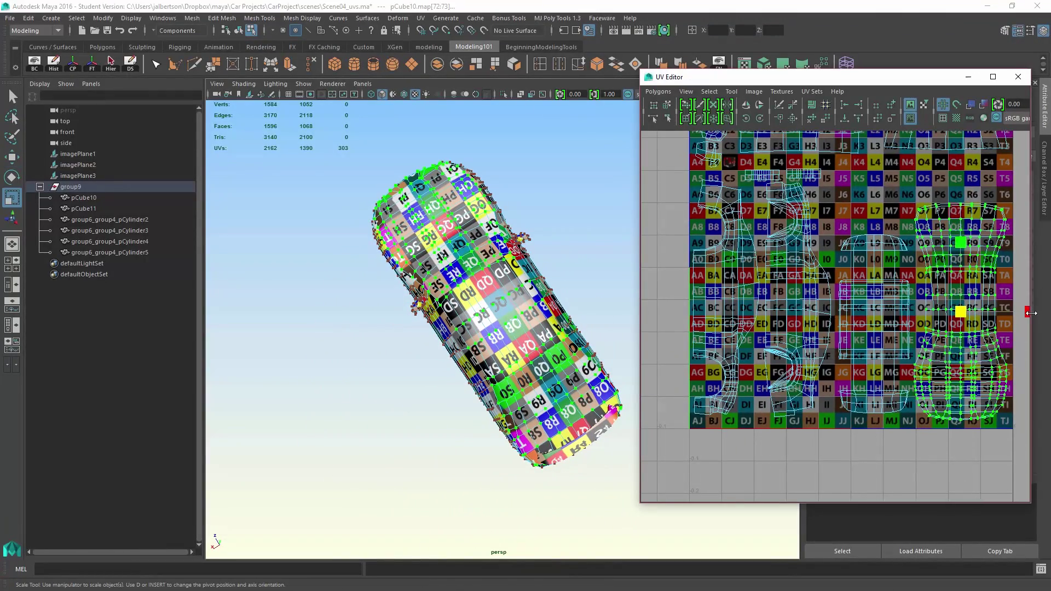
drag(1031, 313, 1012, 313)
Step: Try scaling the selected shell uniformly from its center
alt+right_drag(399, 323, 455, 323)
alt+drag(455, 323, 434, 354)
alt+middle_drag(438, 319, 462, 259)
alt+right_drag(968, 329, 957, 329)
drag(941, 311, 985, 306)
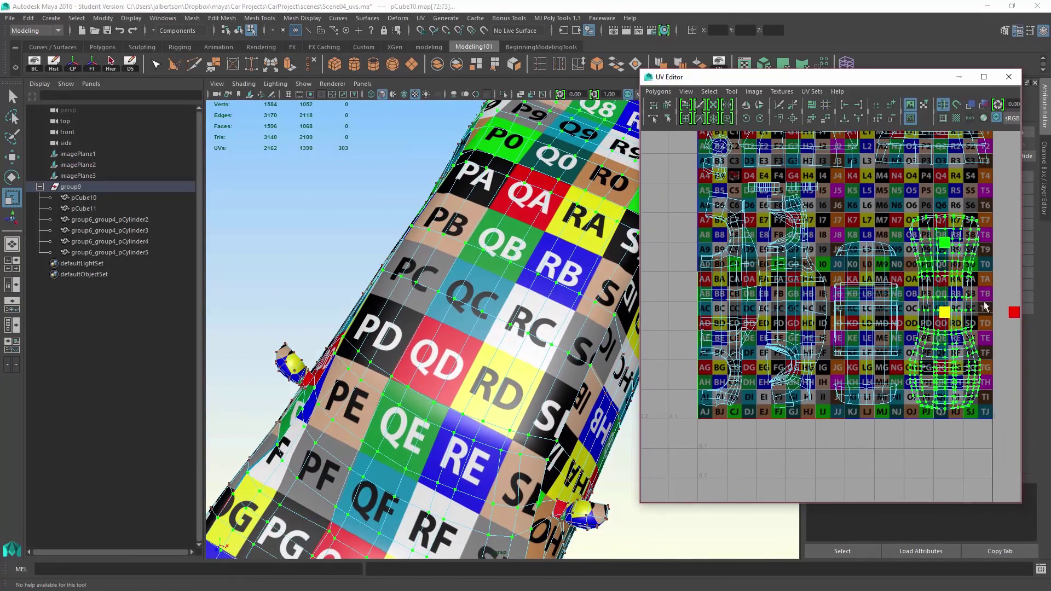
key(ctrl+z)
Step: Stretch the long shell slightly in the vertical direction and check the squares on the car's rear and roof
click(944, 238)
drag(945, 241, 945, 237)
mouse_move(405, 325)
alt+mouse_down()
mouse_move(559, 354)
mouse_move(444, 293)
mouse_move(397, 321)
alt+mouse_up()
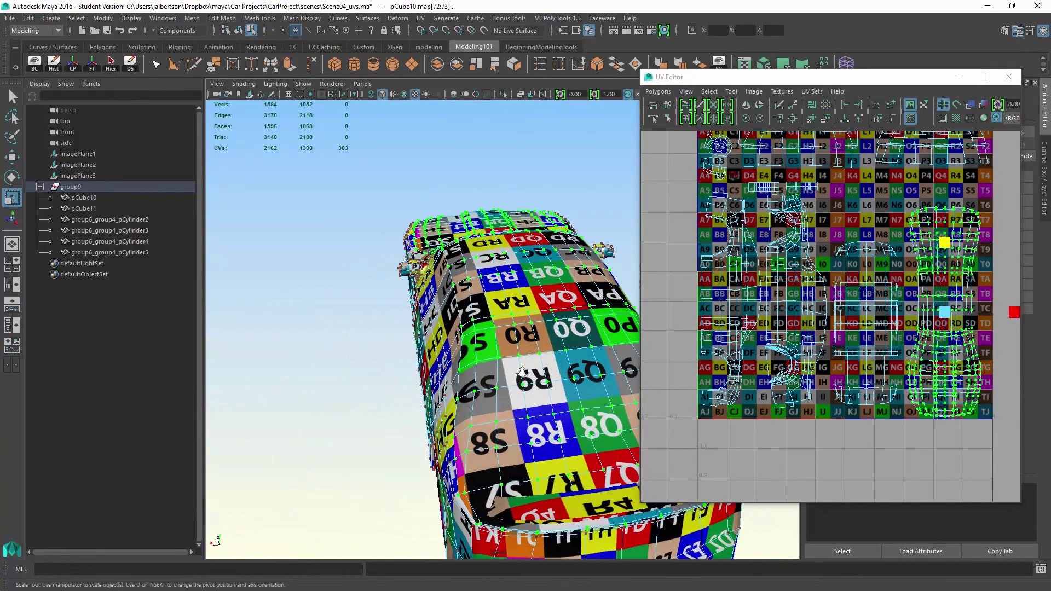
alt+right_drag(493, 328, 603, 340)
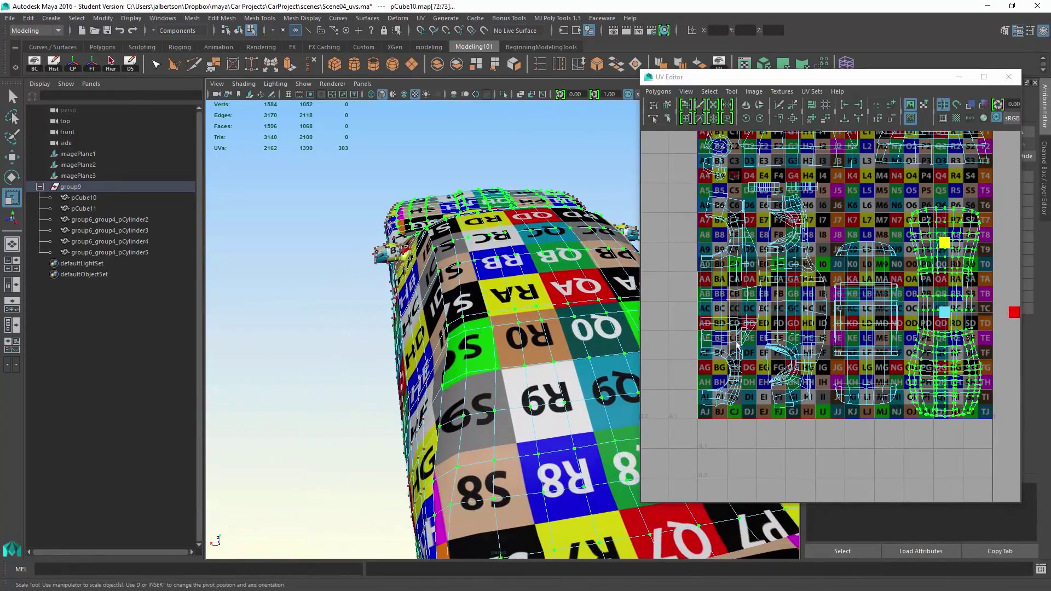
Step: Convert the selection to the shell's border UVs, scale them slightly wider, and check the checker along the body
ctrl+right_click(949, 280)
click(916, 290)
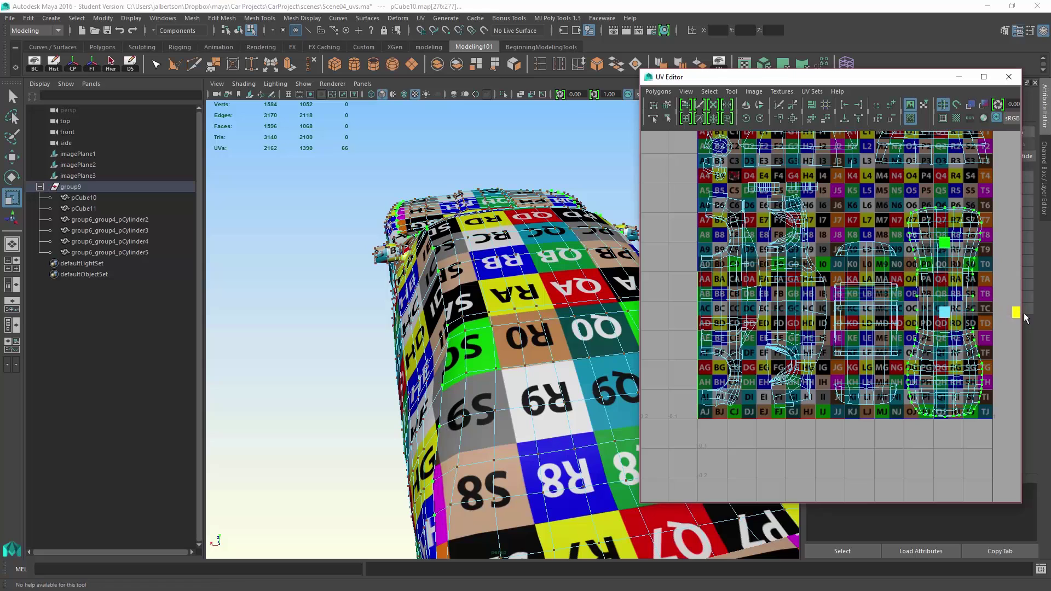
mouse_move(564, 372)
alt+mouse_down()
mouse_move(534, 377)
mouse_move(548, 372)
alt+mouse_up()
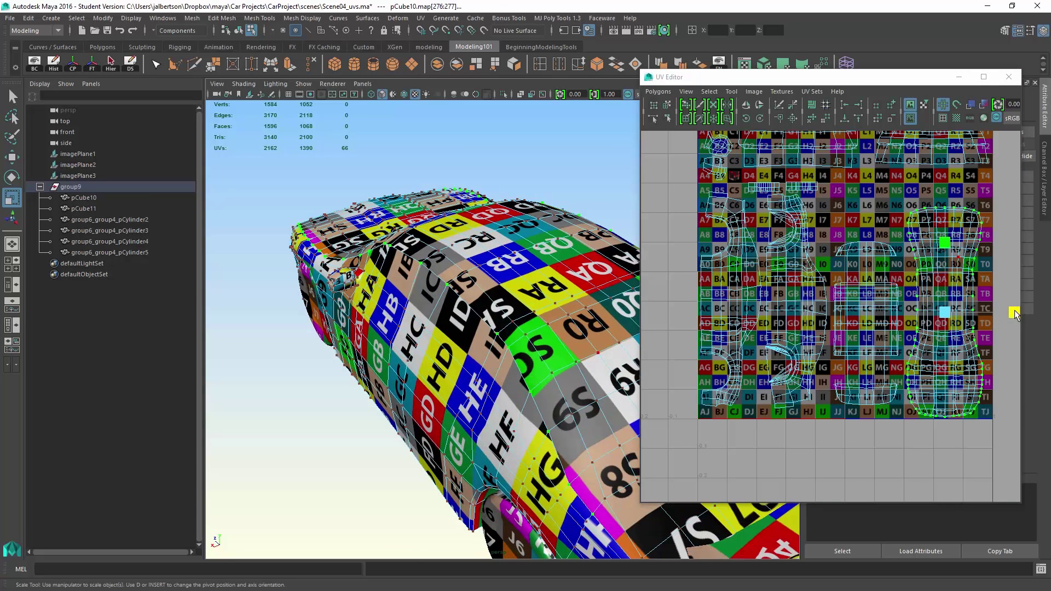
drag(1015, 311, 1018, 312)
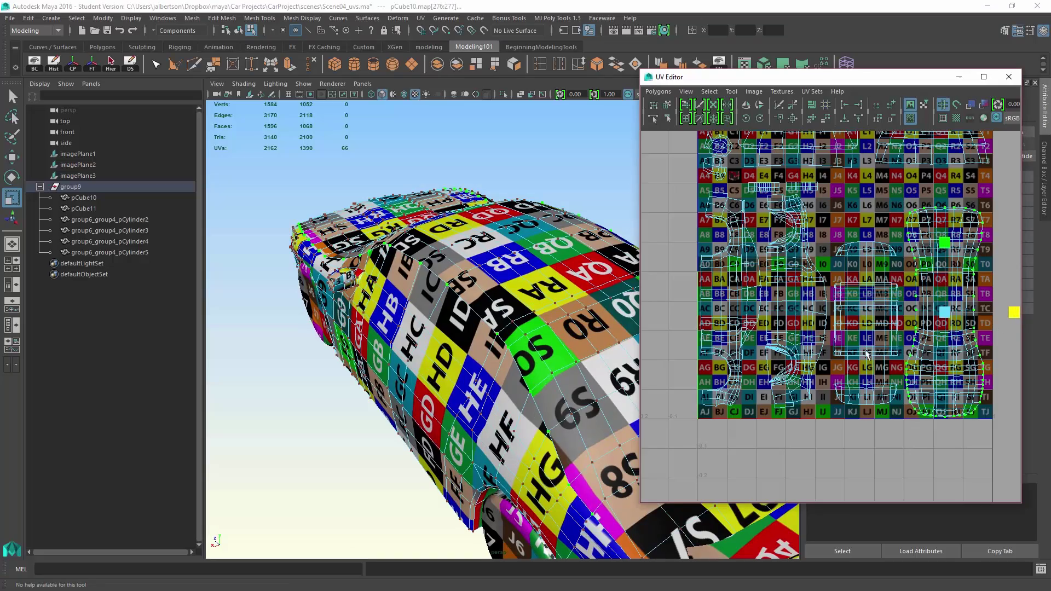
alt+drag(548, 350, 495, 440)
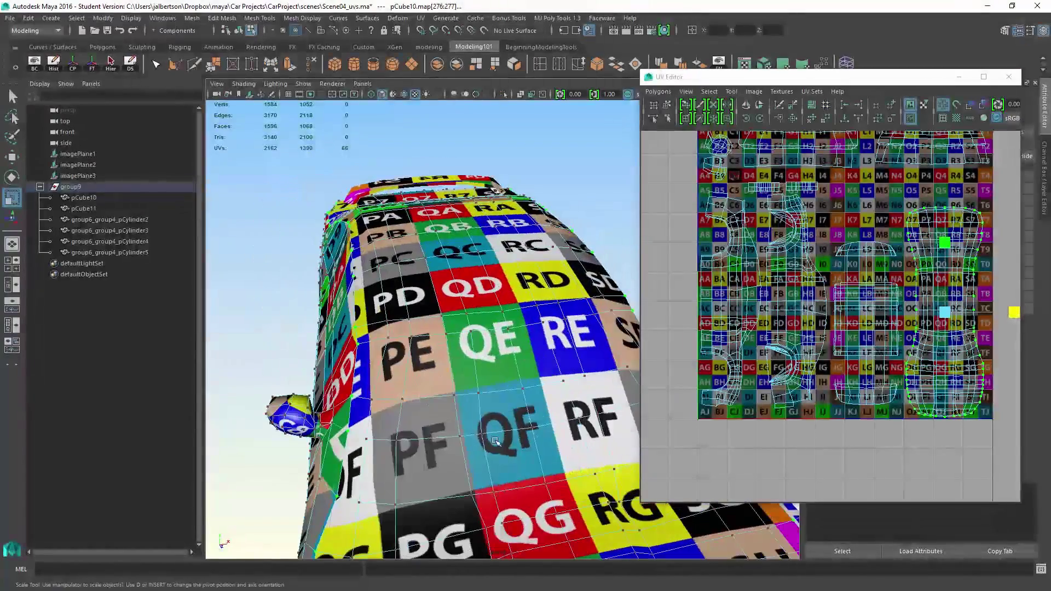
alt+middle_drag(495, 441, 476, 342)
scroll(542, 354, down, 5)
alt+drag(554, 356, 581, 372)
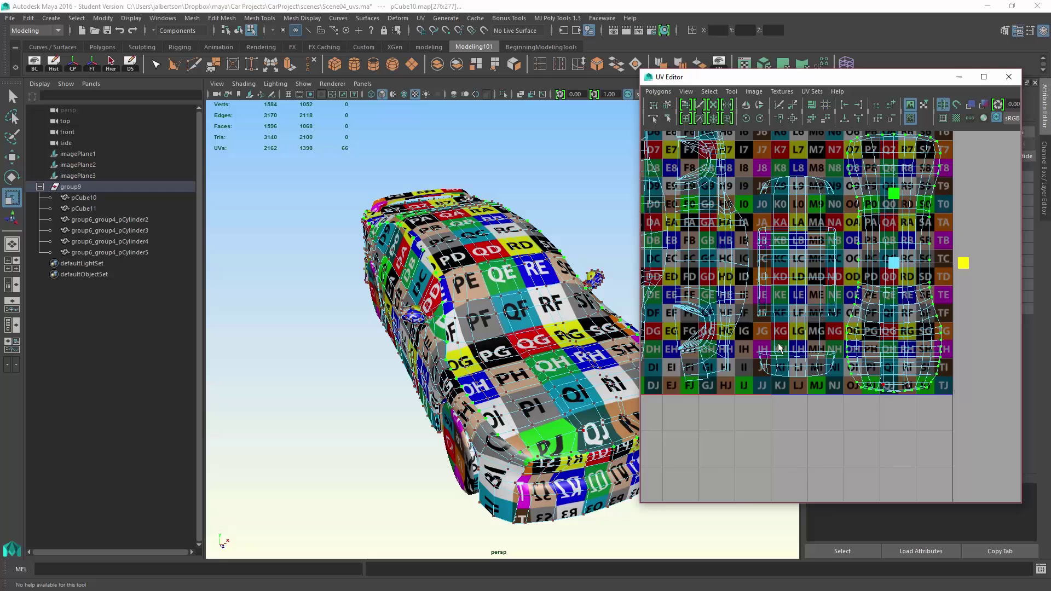
Step: Select the border edges along the hood's front end on the long shell and convert them to UVs
scroll(942, 426, up, 3)
alt+middle_drag(885, 393, 870, 375)
key(w)
mouse_move(877, 432)
right_down()
mouse_move(882, 395)
mouse_move(885, 414)
right_up()
click(883, 437)
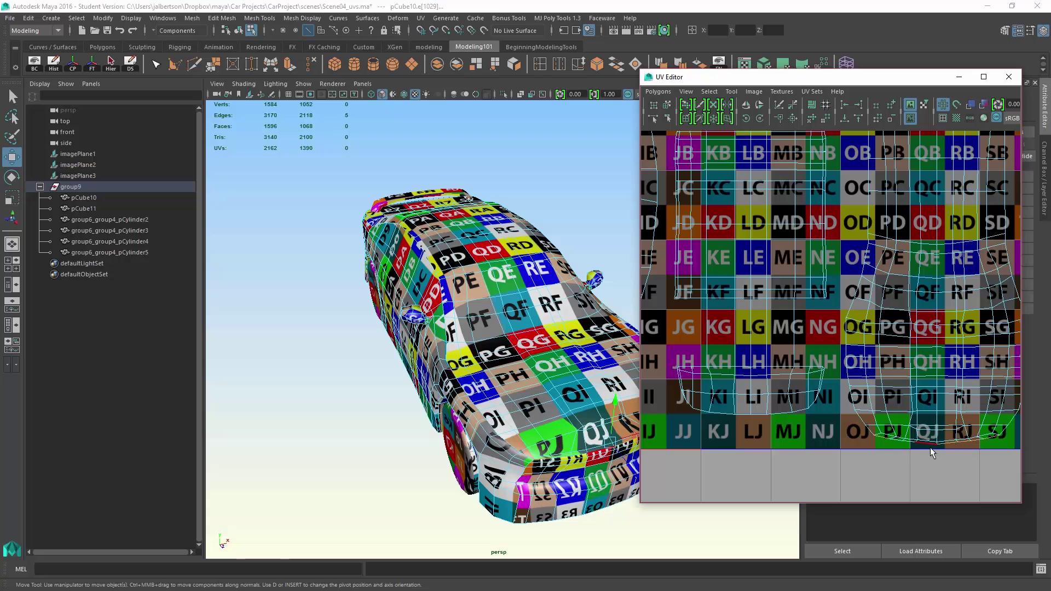
shift+click(902, 449)
shift+click(901, 446)
ctrl+right_click(901, 446)
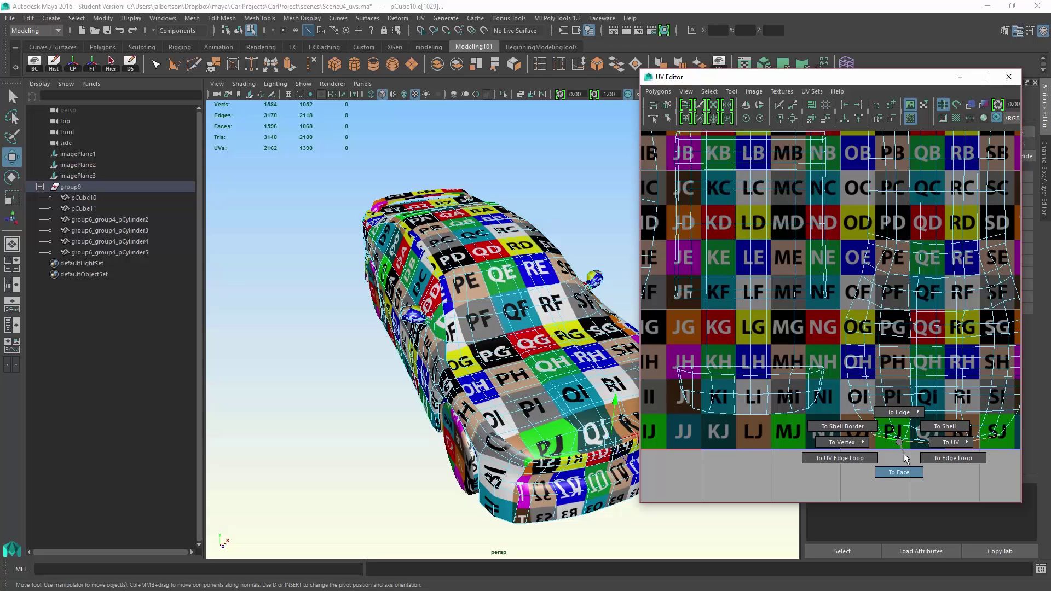
mouse_move(940, 444)
click(980, 441)
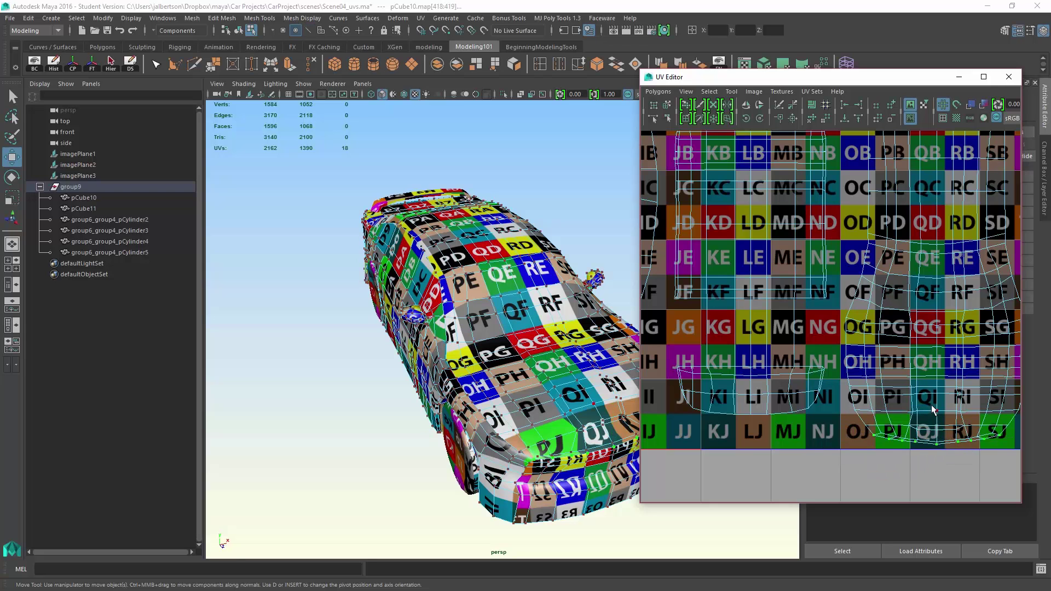
Step: Deselect the matching UVs on the other shells and move the hood's front border UVs slightly downward
scroll(770, 246, down, 5)
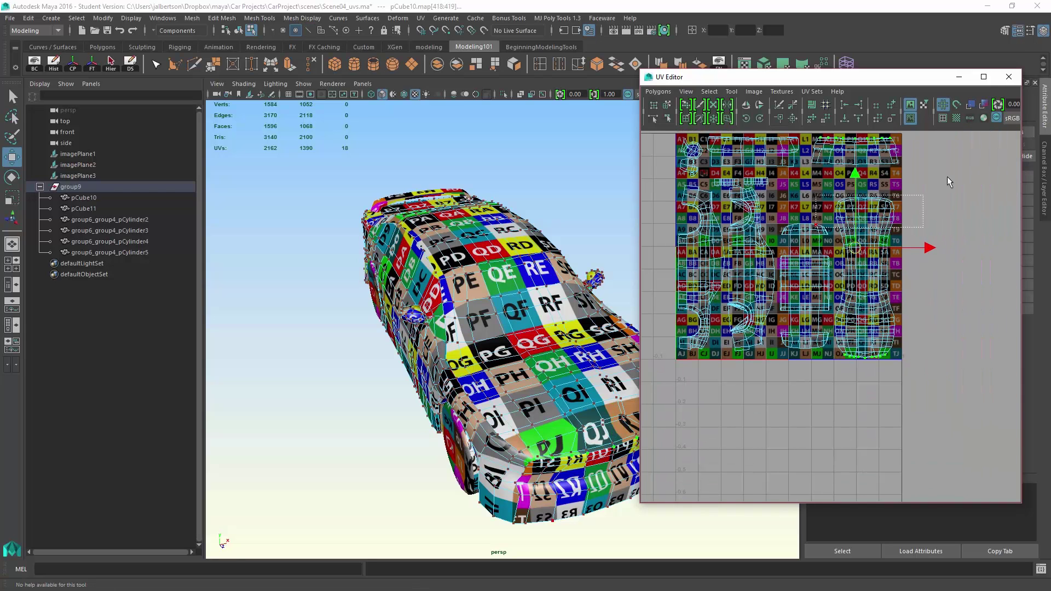
ctrl+drag(950, 110, 949, 112)
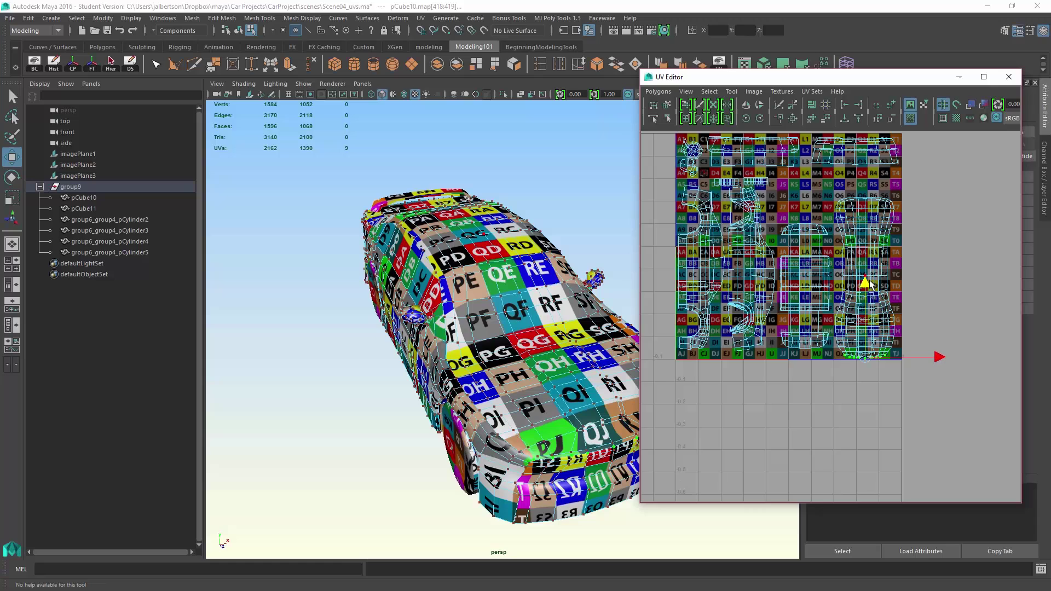
alt+drag(464, 337, 481, 373)
alt+right_drag(466, 375, 502, 380)
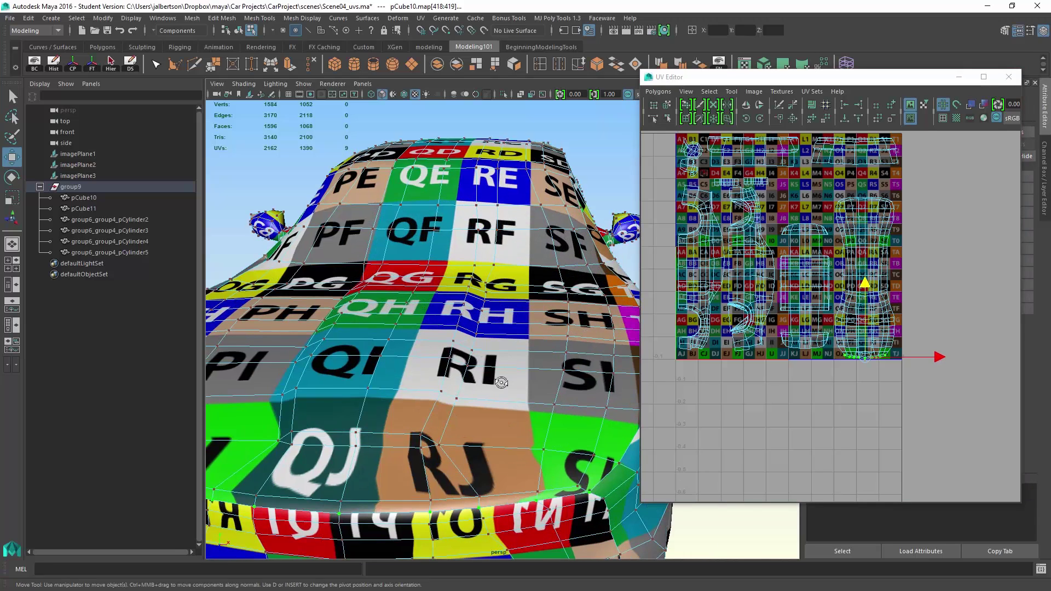
alt+drag(502, 380, 504, 383)
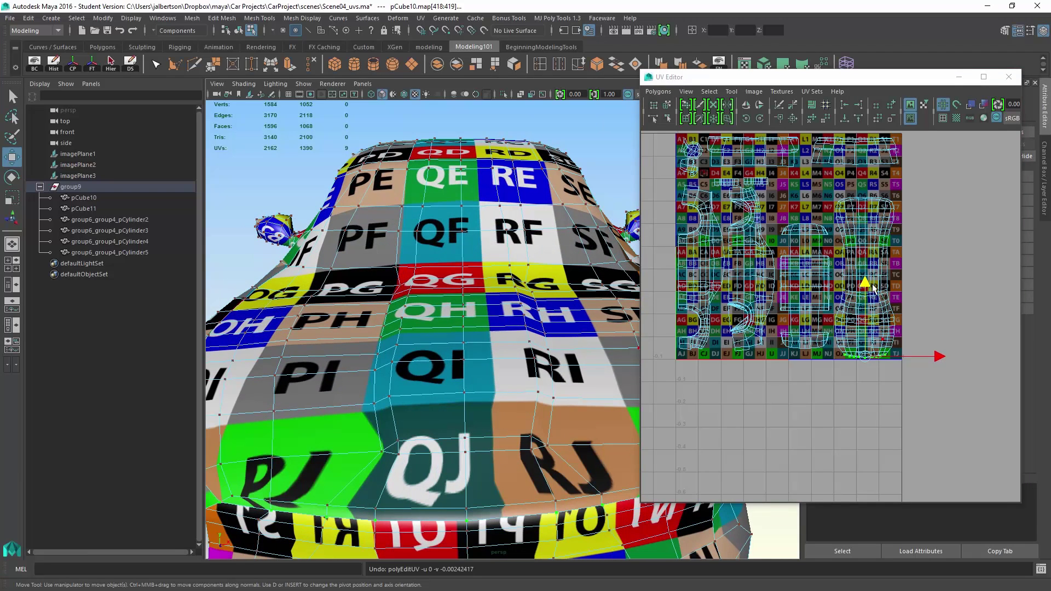
drag(865, 283, 864, 285)
alt+drag(435, 304, 482, 395)
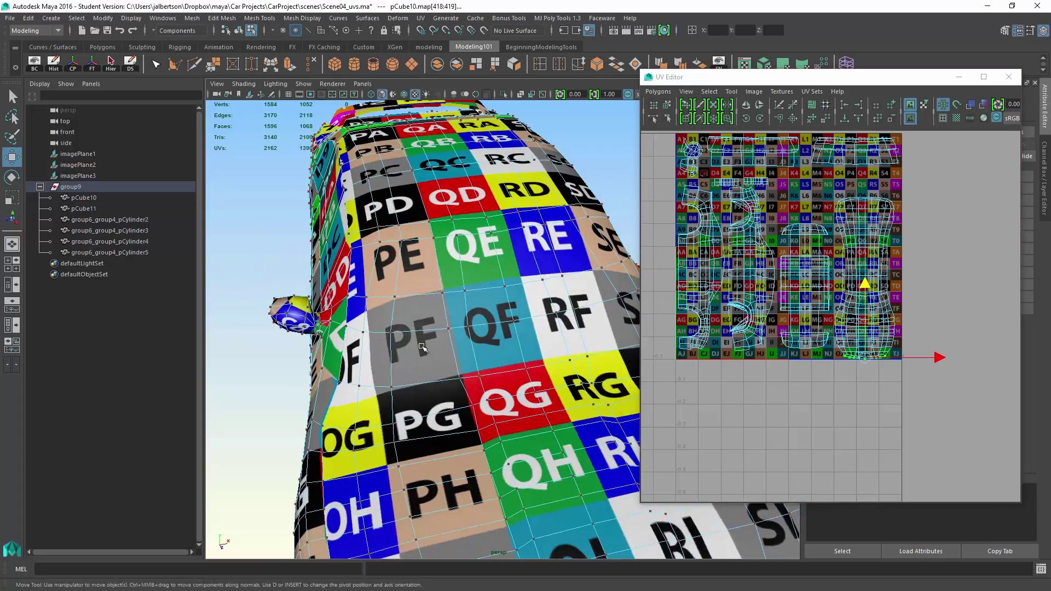
alt+right_drag(482, 395, 454, 400)
alt+middle_drag(481, 493, 460, 406)
alt+drag(460, 405, 412, 413)
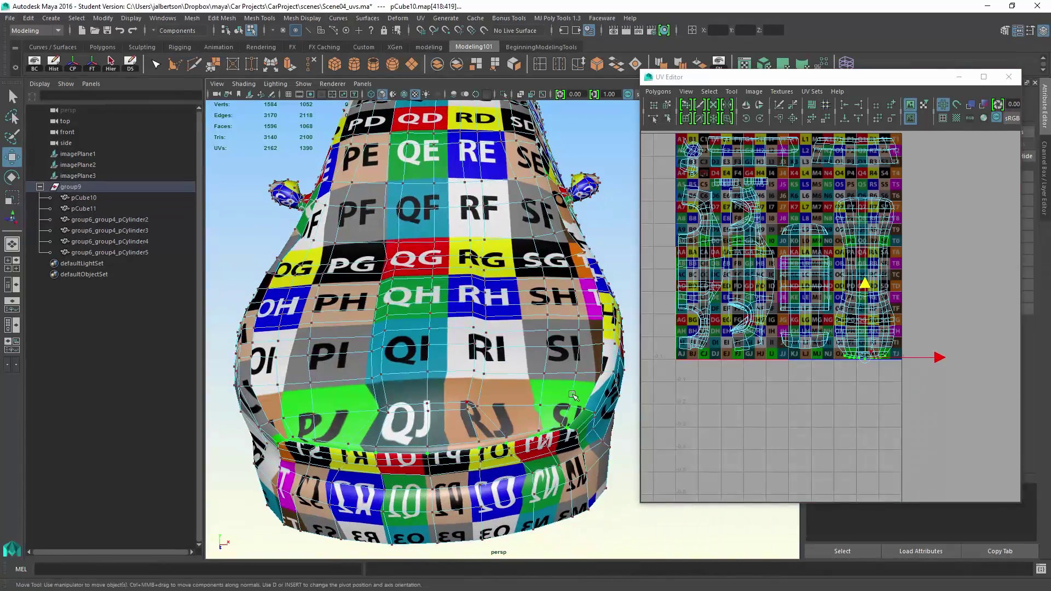
Step: Shift the inner UVs beside the QJ square at the hood's front end sideways to straighten the checker
scroll(832, 316, up, 4)
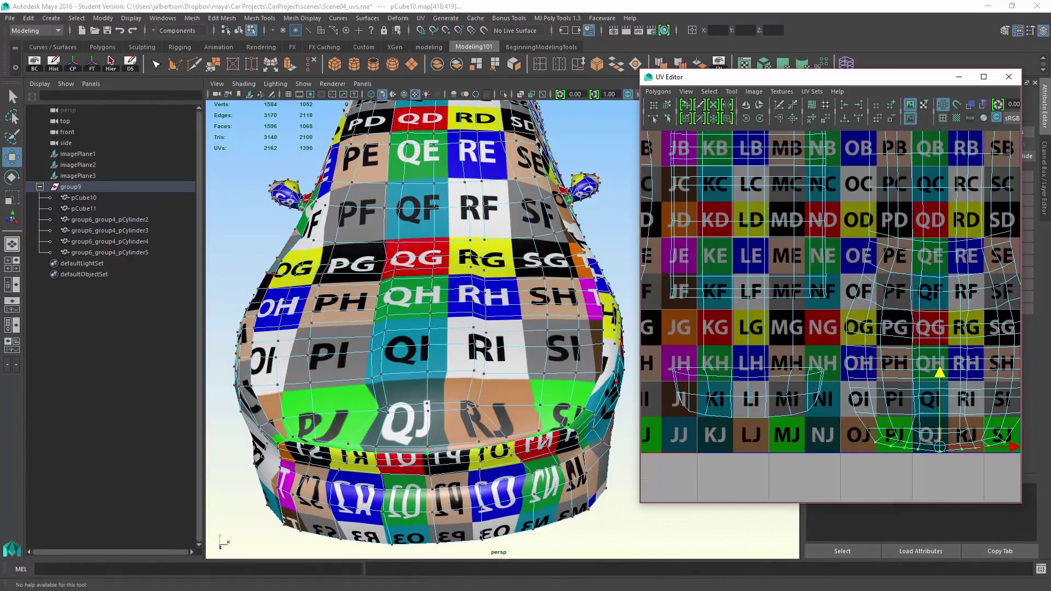
click(913, 432)
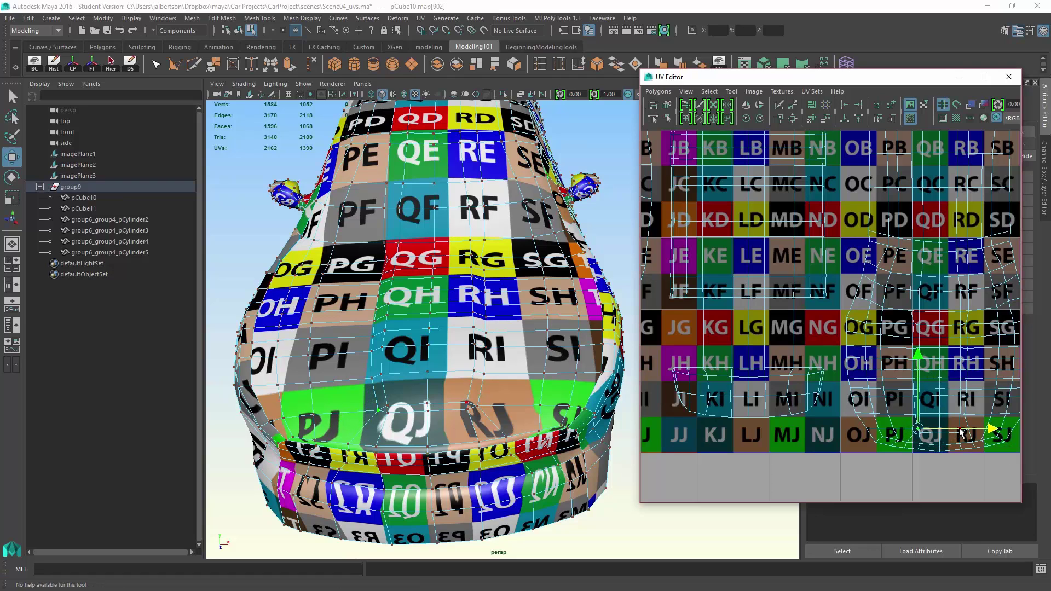
key(ctrl+z)
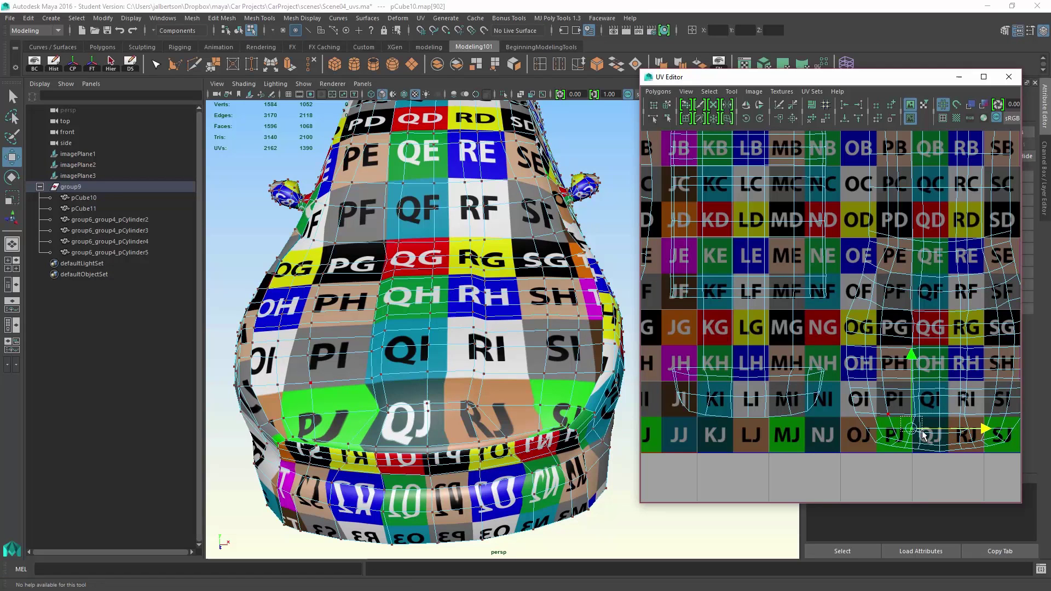
drag(923, 431, 963, 433)
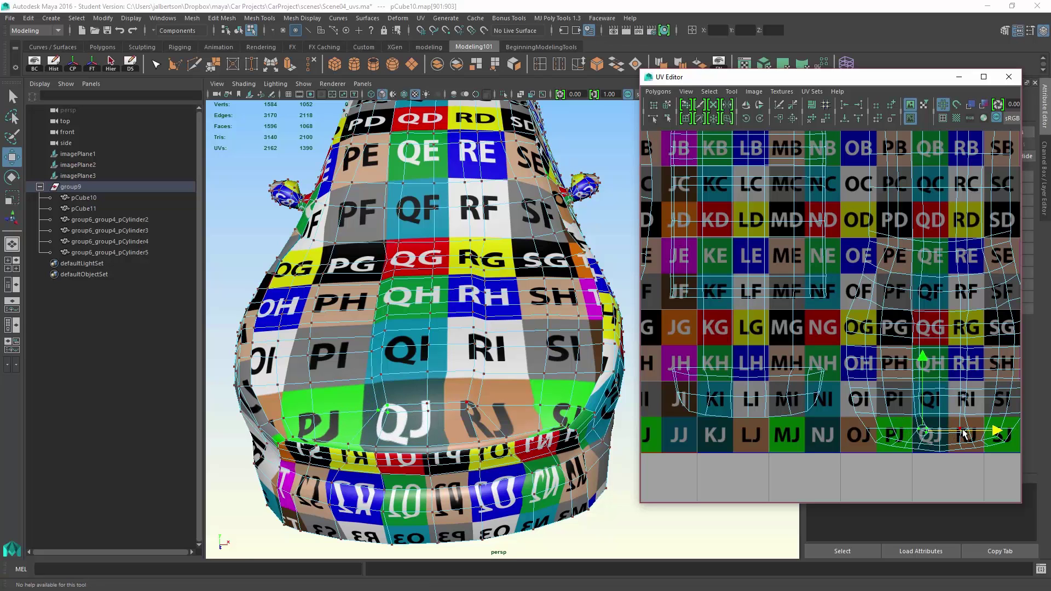
Step: Adjust individual UVs around the RJ and RI squares near the hood's front end horizontally
alt+right_drag(962, 432, 971, 437)
alt+middle_drag(970, 436, 907, 381)
alt+right_drag(907, 382, 946, 404)
alt+middle_drag(877, 365, 809, 334)
drag(850, 363, 911, 384)
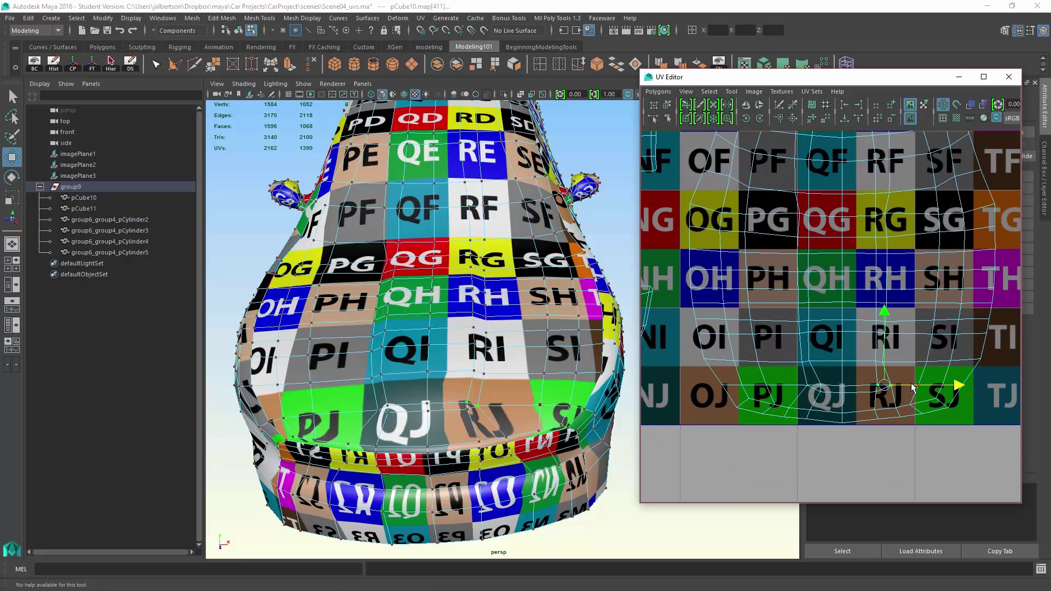
drag(854, 350, 899, 362)
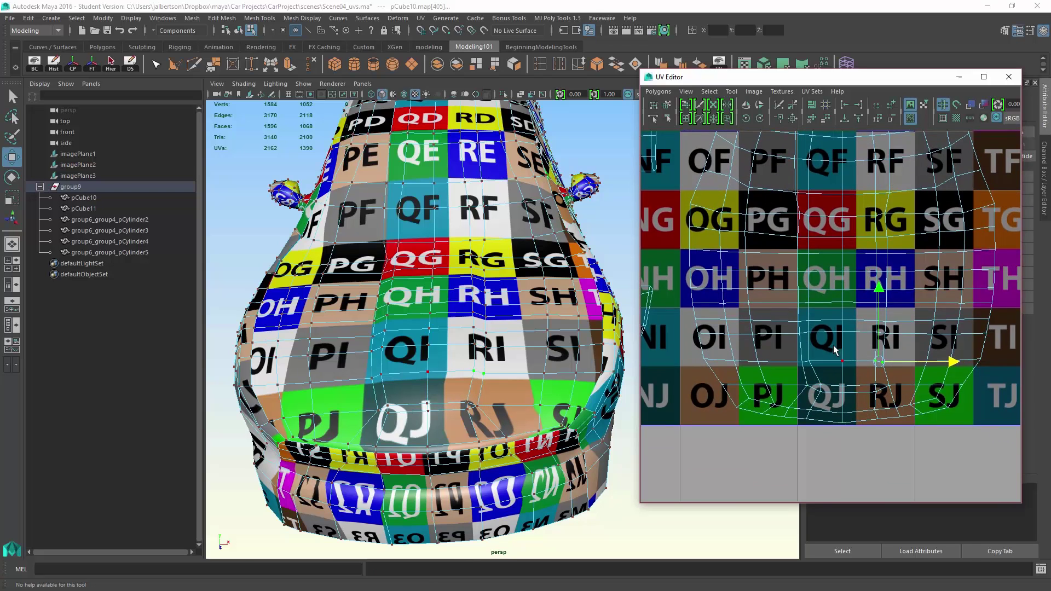
Step: Select all UVs of the hood section at the lower part of the long shell
scroll(836, 350, down, 2)
drag(742, 203, 953, 404)
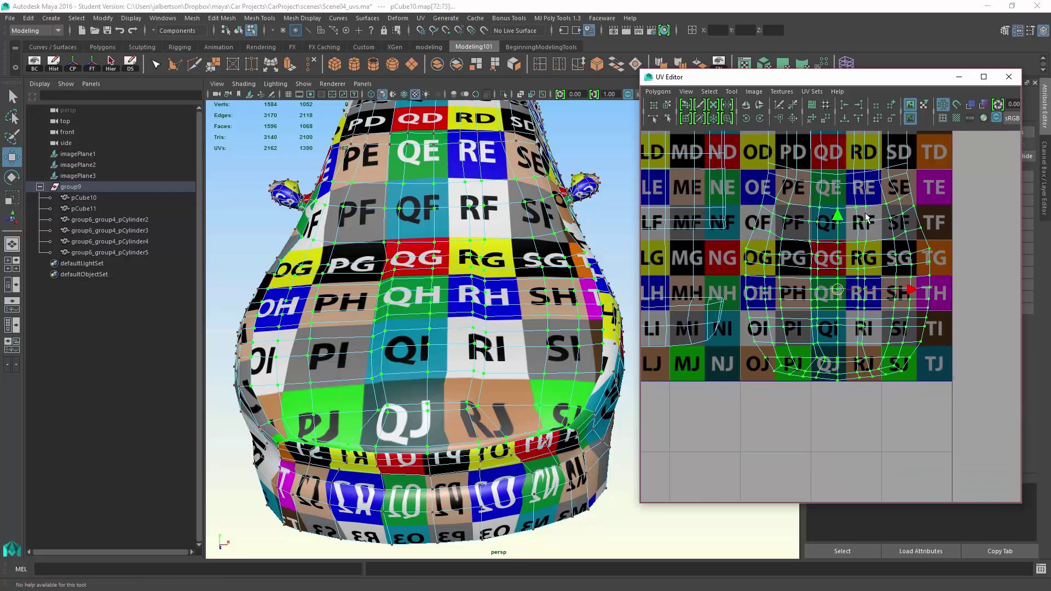
alt+right_drag(867, 218, 787, 196)
shift+drag(842, 202, 930, 206)
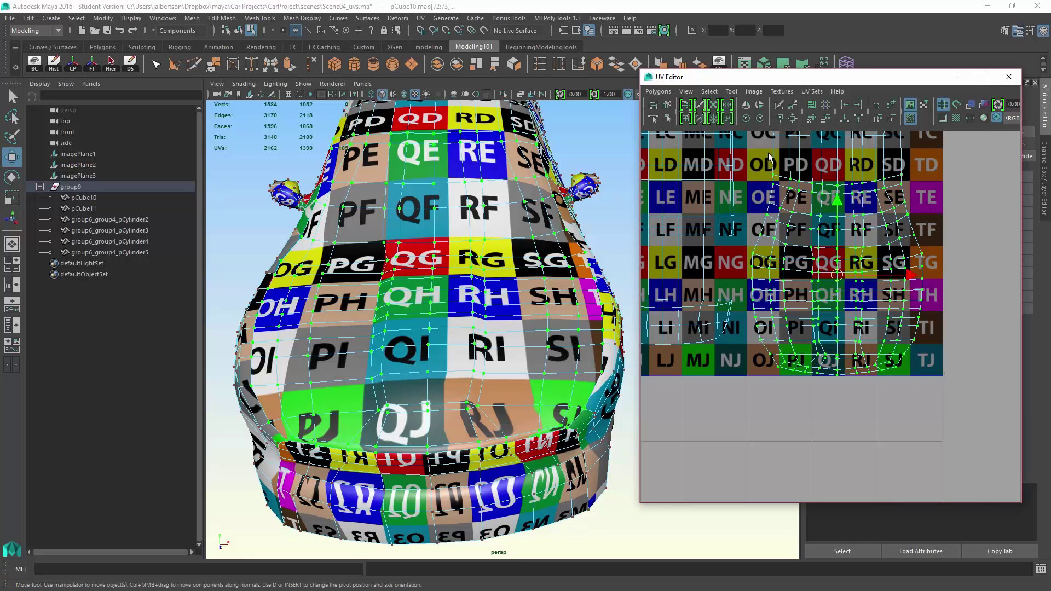
Step: Even out the hood's UV spacing by brushing over it with the Optimize UV Tool, and inspect the hood
click(687, 119)
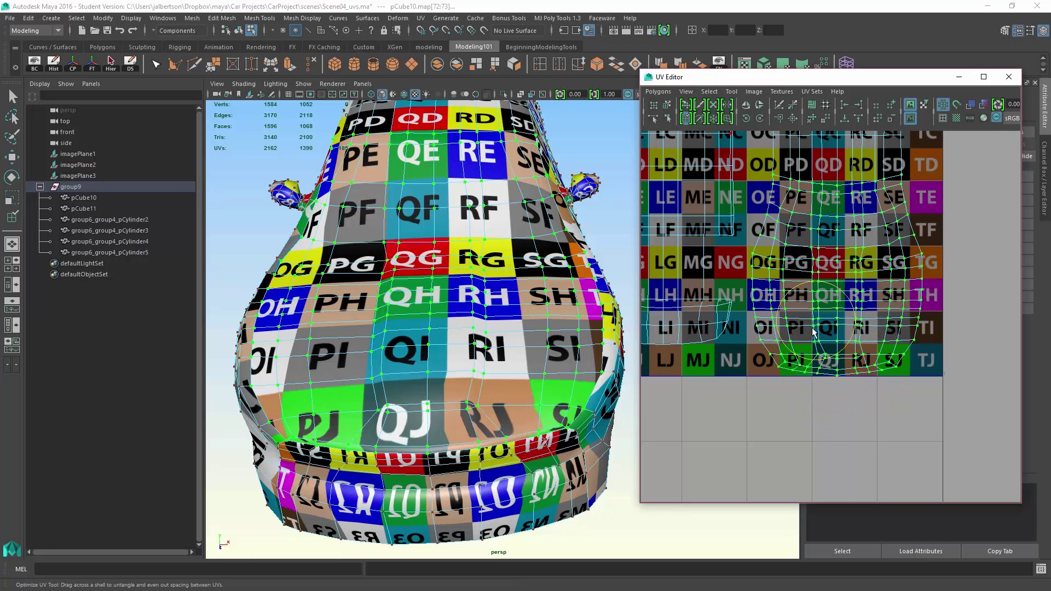
mouse_move(822, 341)
mouse_down()
mouse_move(811, 355)
mouse_move(855, 337)
mouse_move(814, 331)
mouse_move(802, 317)
mouse_move(789, 327)
mouse_move(876, 326)
mouse_move(858, 350)
mouse_move(883, 282)
mouse_move(876, 294)
mouse_move(871, 258)
mouse_move(835, 289)
mouse_move(798, 246)
mouse_move(892, 233)
mouse_move(865, 232)
mouse_up()
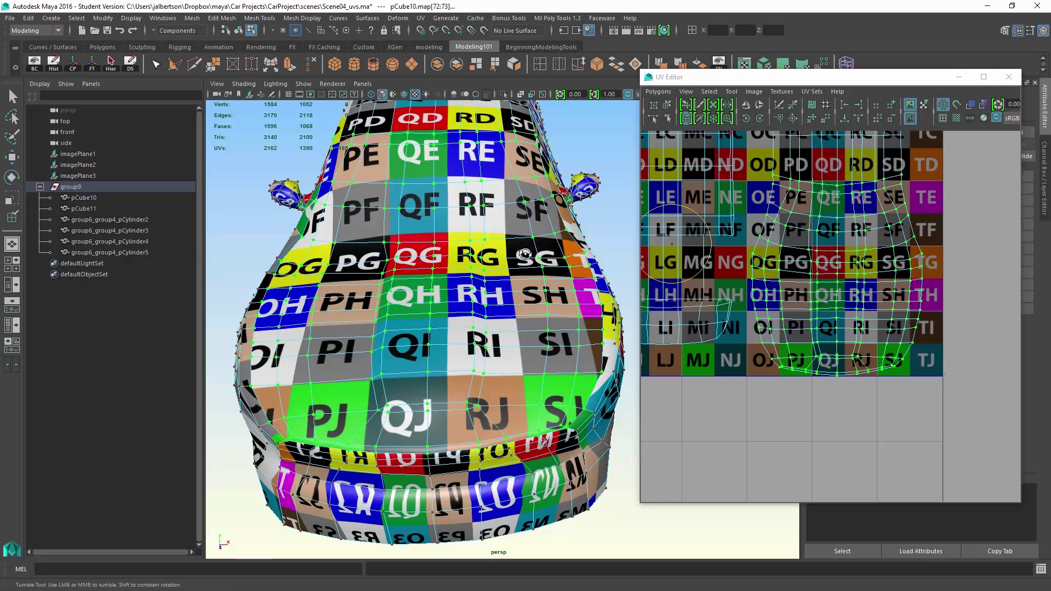
alt+drag(525, 253, 524, 250)
alt+middle_drag(502, 254, 499, 340)
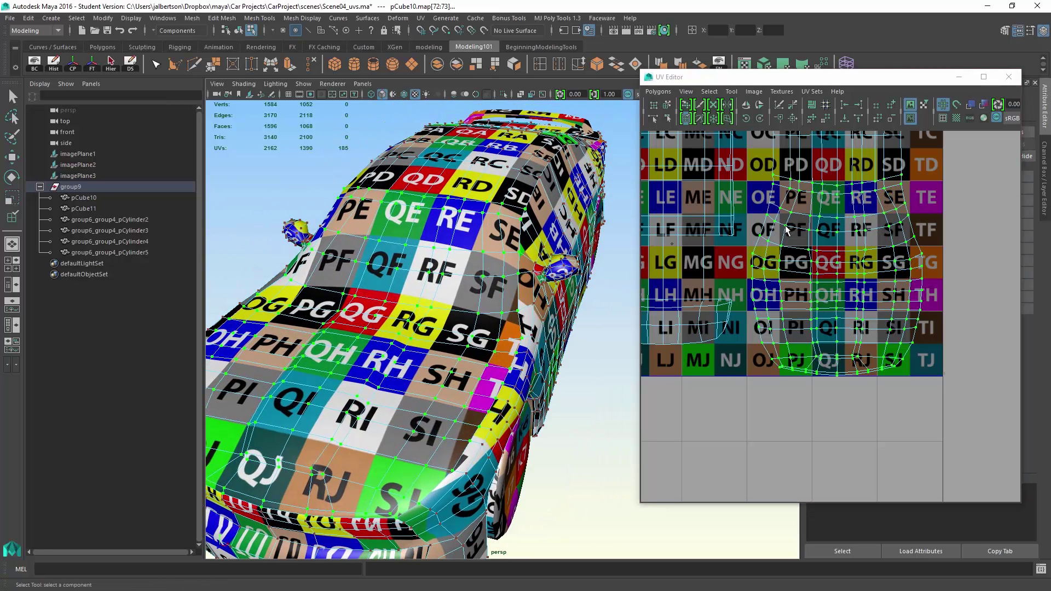
Step: Brush the Optimize UV Tool over the windshield and roof sections of the long shell
mouse_move(780, 214)
mouse_down()
mouse_move(871, 194)
mouse_move(865, 203)
mouse_up()
alt+middle_drag(828, 213, 783, 403)
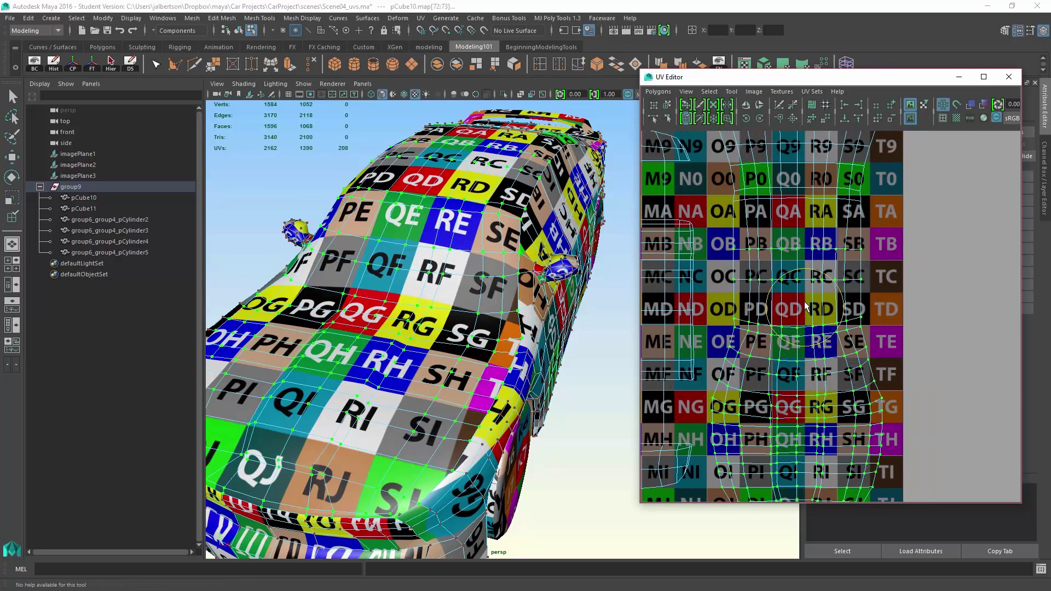
mouse_move(779, 274)
mouse_down()
mouse_move(769, 264)
mouse_move(844, 249)
mouse_up()
alt+drag(589, 224, 561, 274)
mouse_move(759, 241)
mouse_down()
mouse_move(776, 225)
mouse_move(842, 223)
mouse_up()
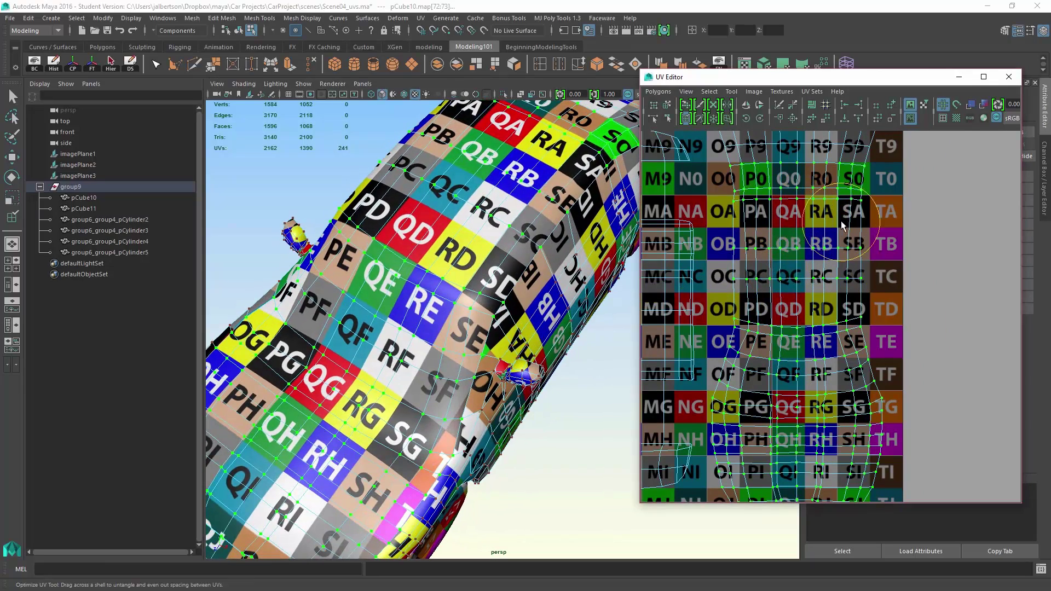
Step: Extend the Optimize UV Tool brushing to the rear window and trunk section at the shell's upper end
alt+drag(553, 211, 522, 229)
alt+middle_drag(498, 253, 418, 406)
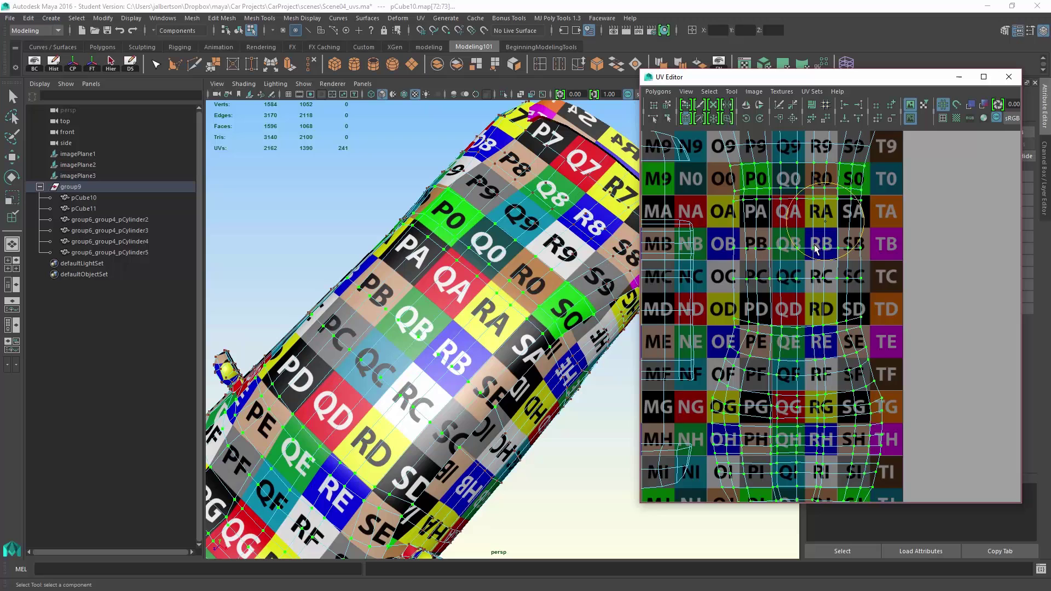
alt+middle_drag(795, 256, 763, 366)
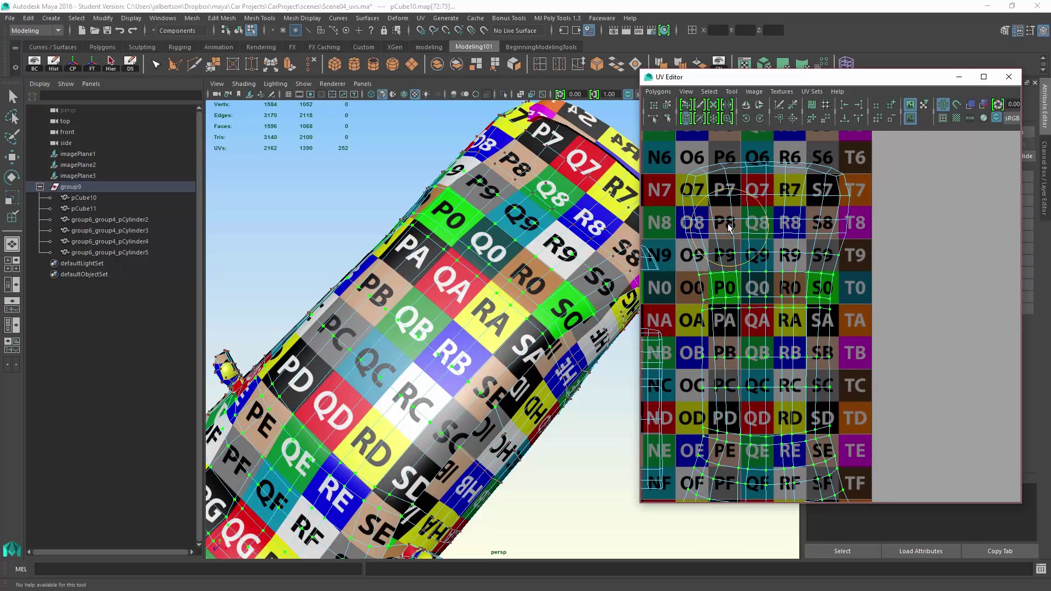
drag(723, 230, 830, 262)
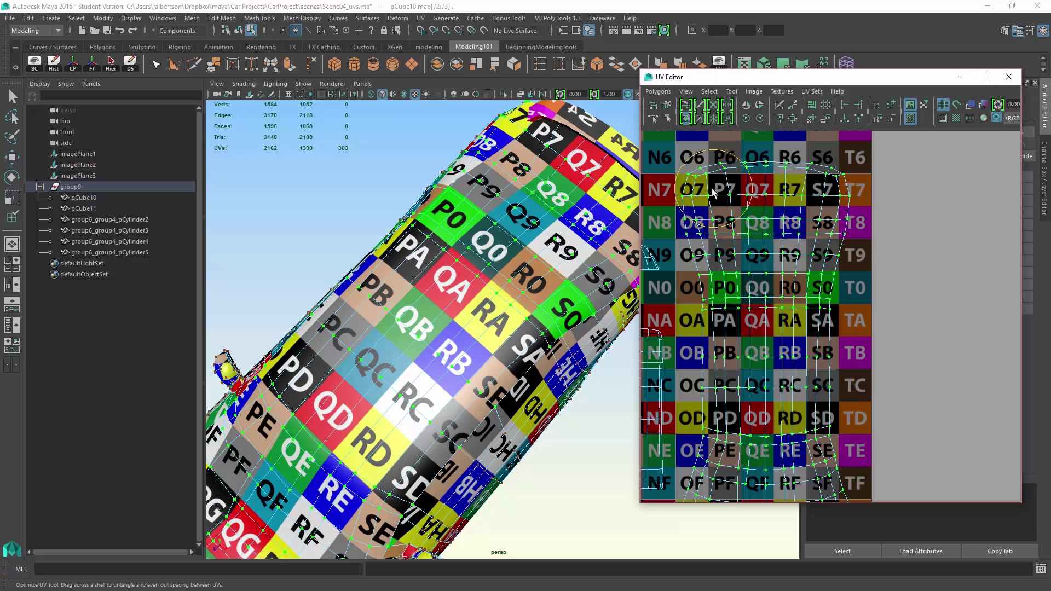
Step: Brush the Optimize UV Tool across the rounded upper end of the long shell and check the rear of the car
drag(713, 191, 816, 189)
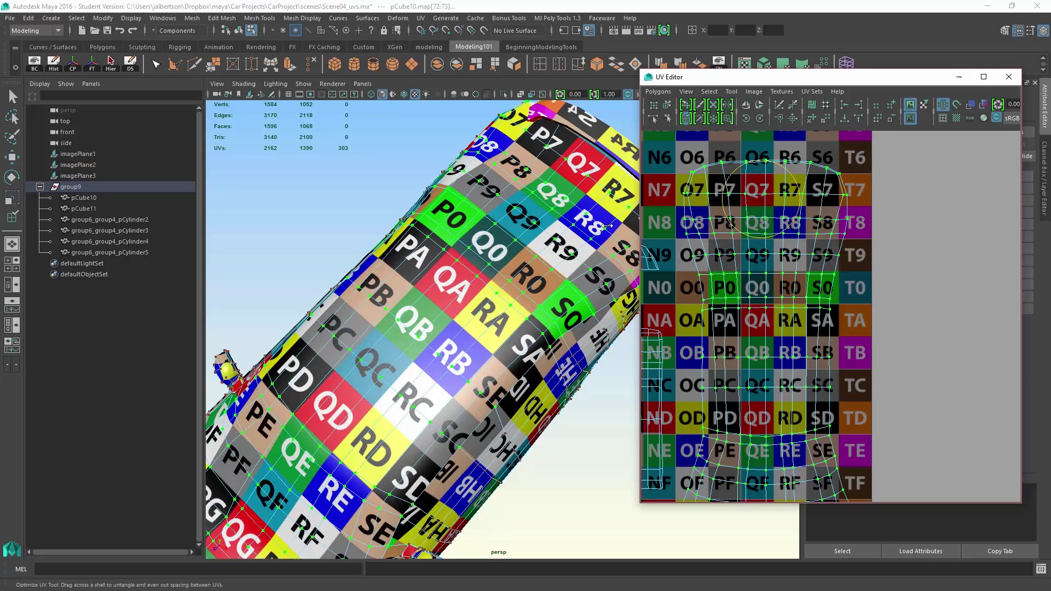
alt+drag(607, 226, 542, 241)
scroll(700, 250, up, 3)
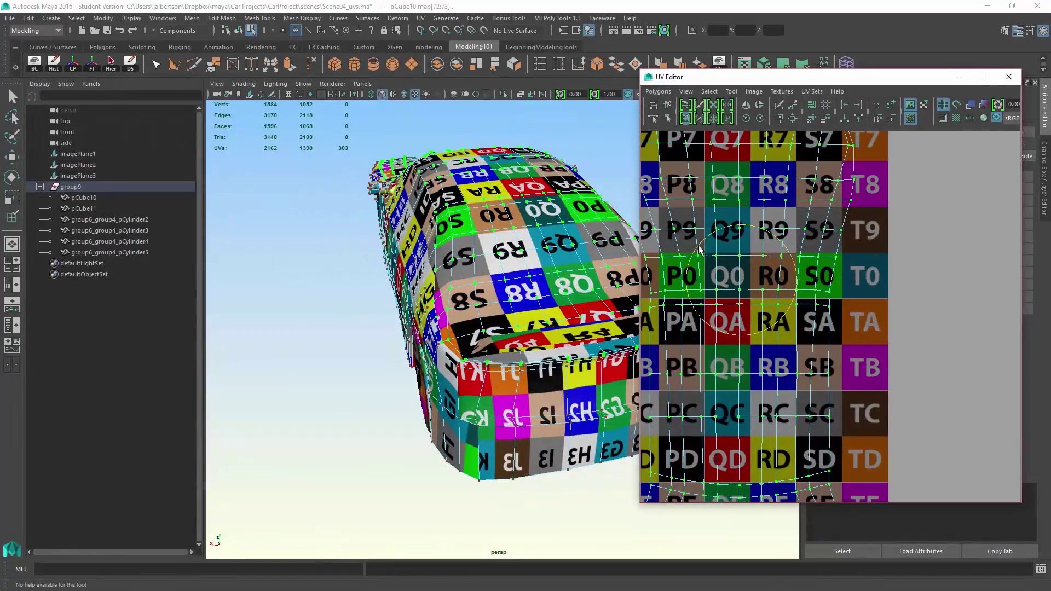
Step: Smooth the trunk section of the long shell further with the Optimize UV Tool and inspect the trunk and rear side
alt+middle_drag(511, 232, 509, 323)
alt+middle_drag(878, 383, 949, 544)
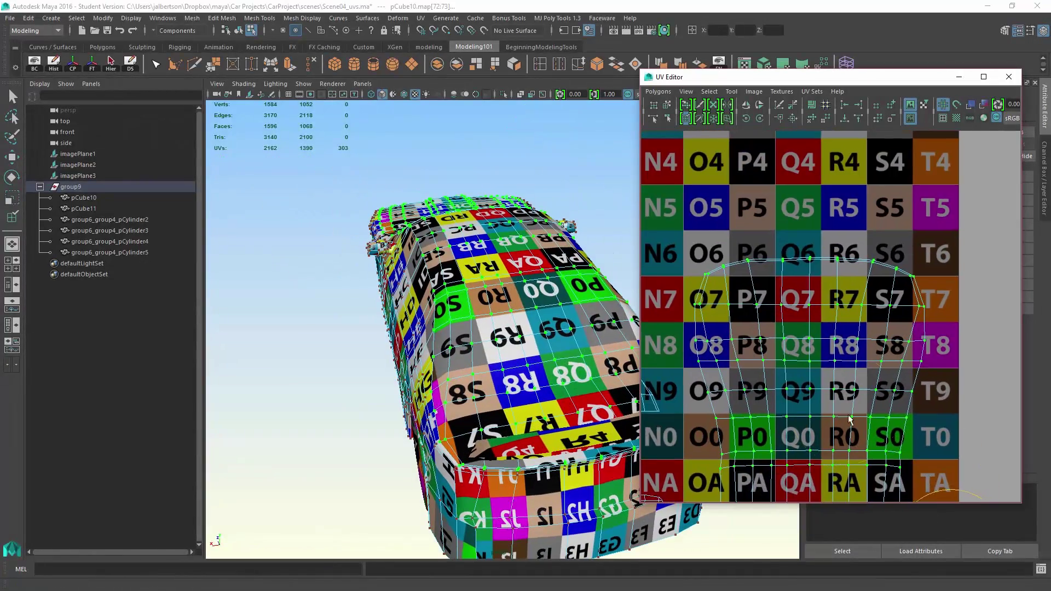
scroll(850, 420, up, 2)
mouse_move(707, 290)
mouse_down()
mouse_move(827, 285)
mouse_move(896, 296)
mouse_move(788, 321)
mouse_move(871, 335)
mouse_up()
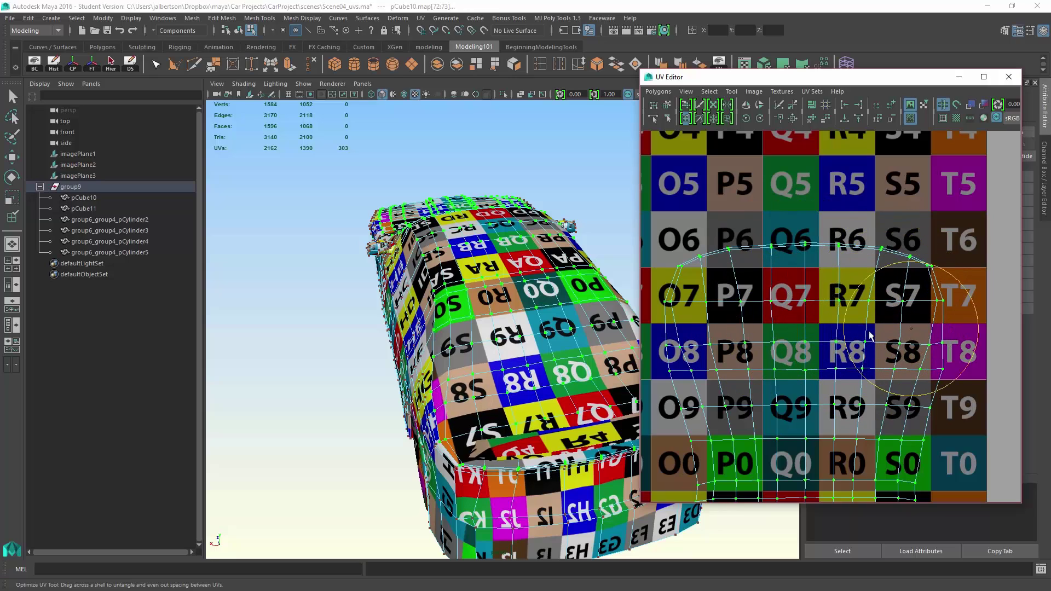
alt+drag(376, 360, 241, 334)
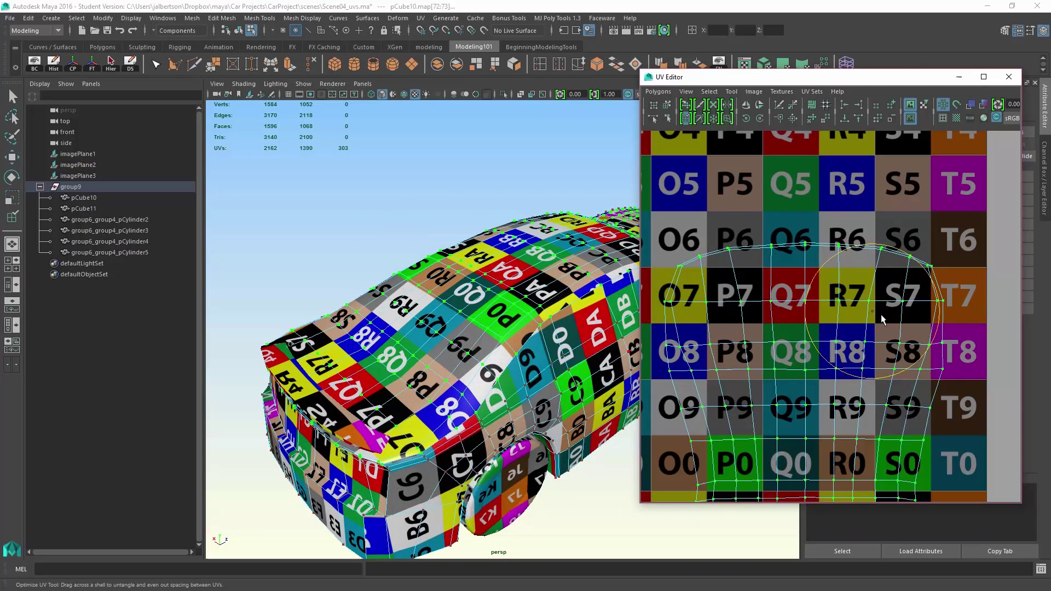
alt+drag(547, 378, 484, 371)
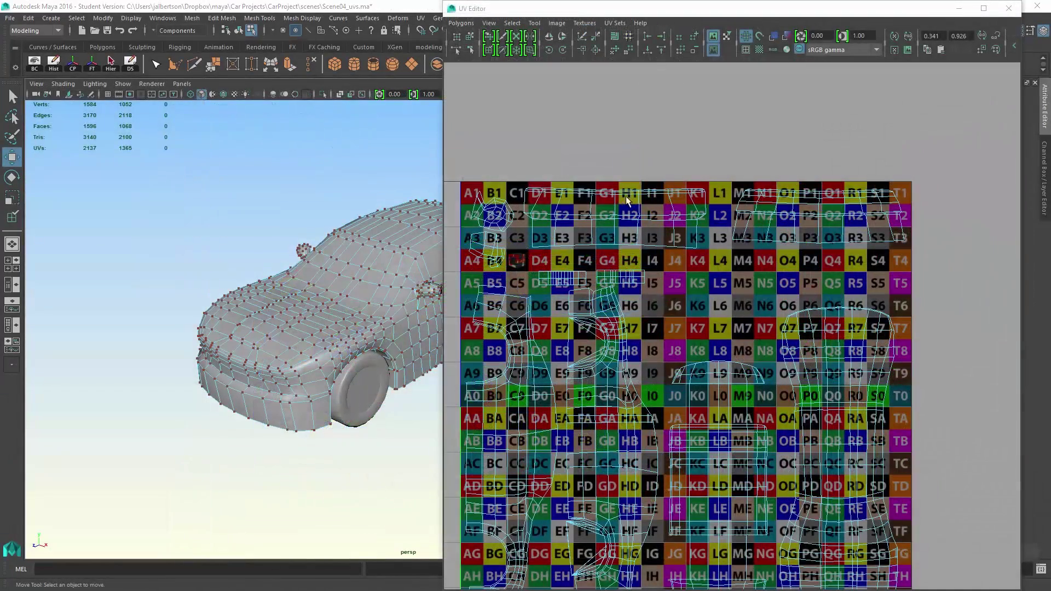
Step: Select UVs along the upper edge of the shell covering checker squares D1 to K3
alt+middle_drag(687, 167, 727, 144)
alt+right_drag(727, 144, 830, 240)
alt+middle_drag(802, 209, 825, 221)
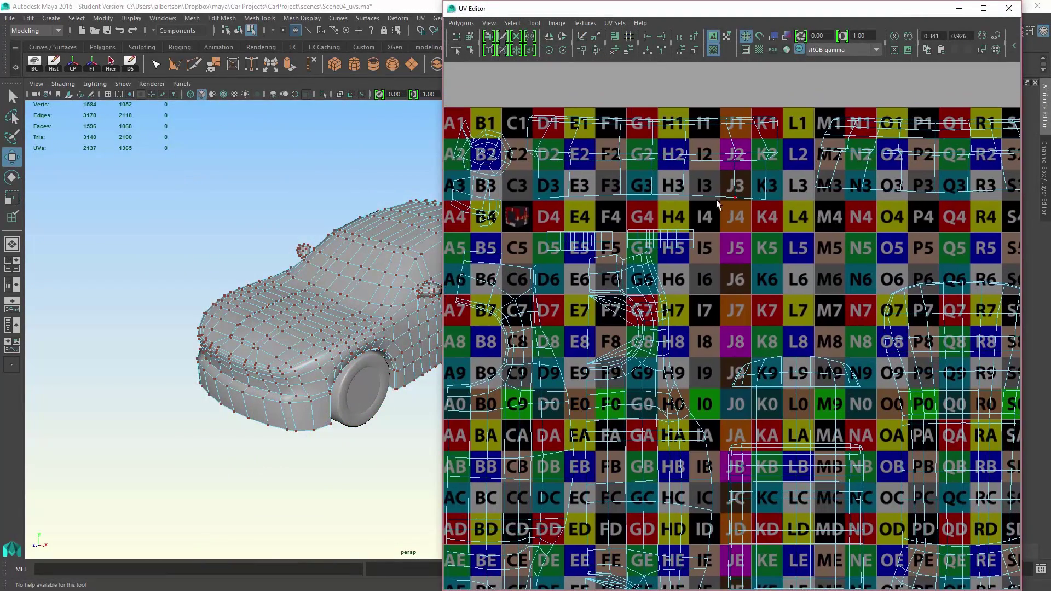
scroll(718, 205, down, 1)
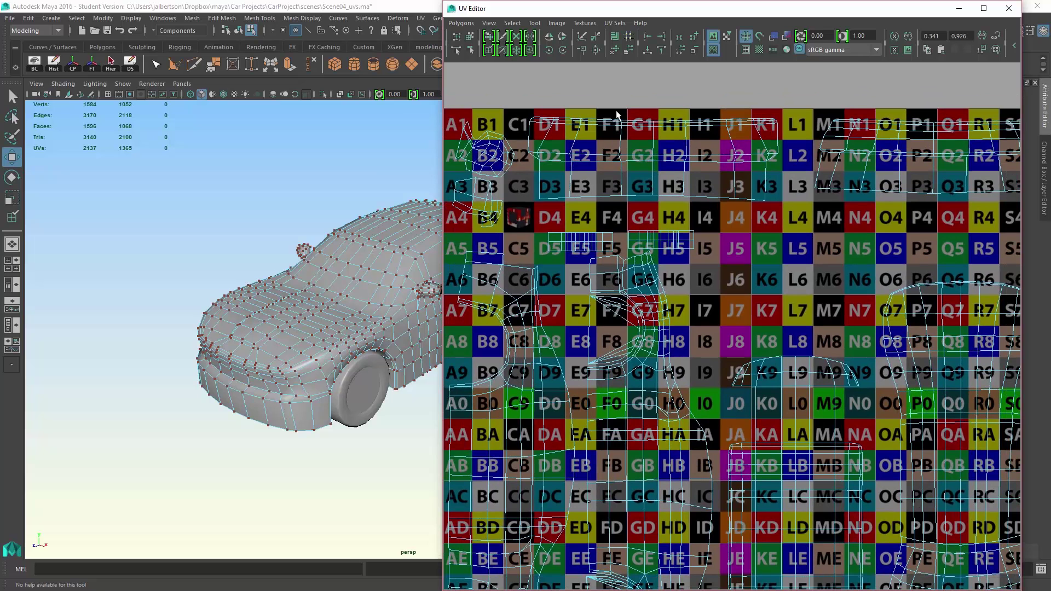
drag(627, 138, 628, 142)
scroll(655, 255, down, 1)
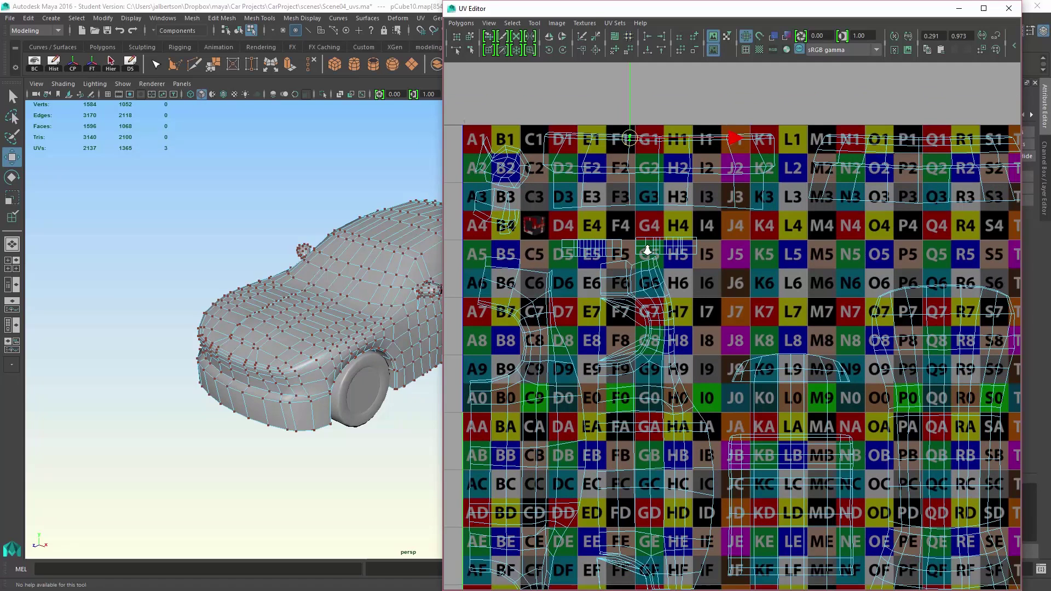
alt+middle_drag(661, 254, 619, 196)
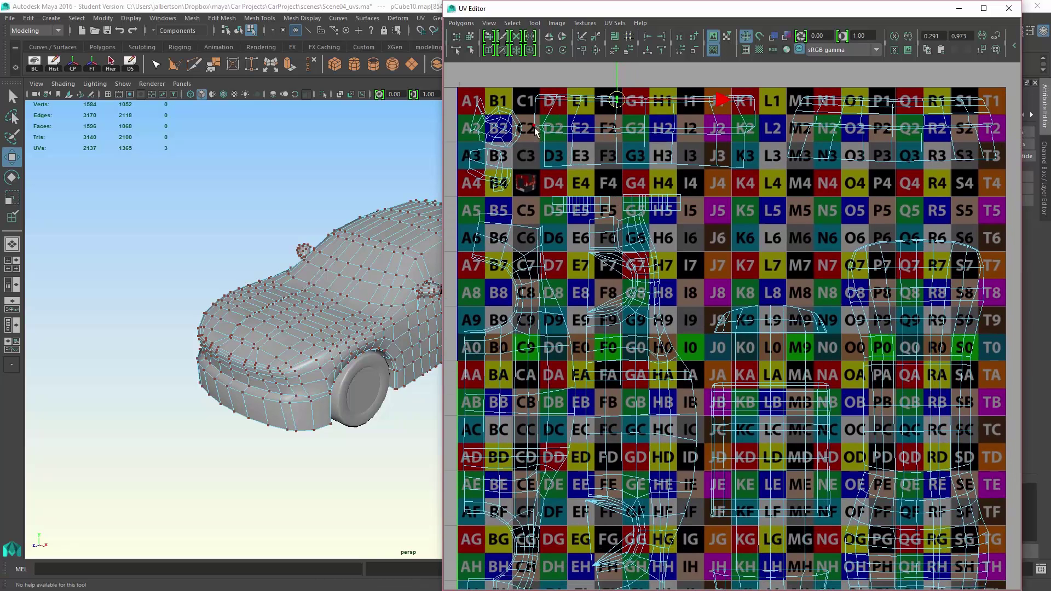
Step: Show the checker texture on the car in the viewport and examine the lettering on the rear bumper
alt+drag(320, 276, 96, 265)
key(6)
alt+right_drag(242, 334, 409, 388)
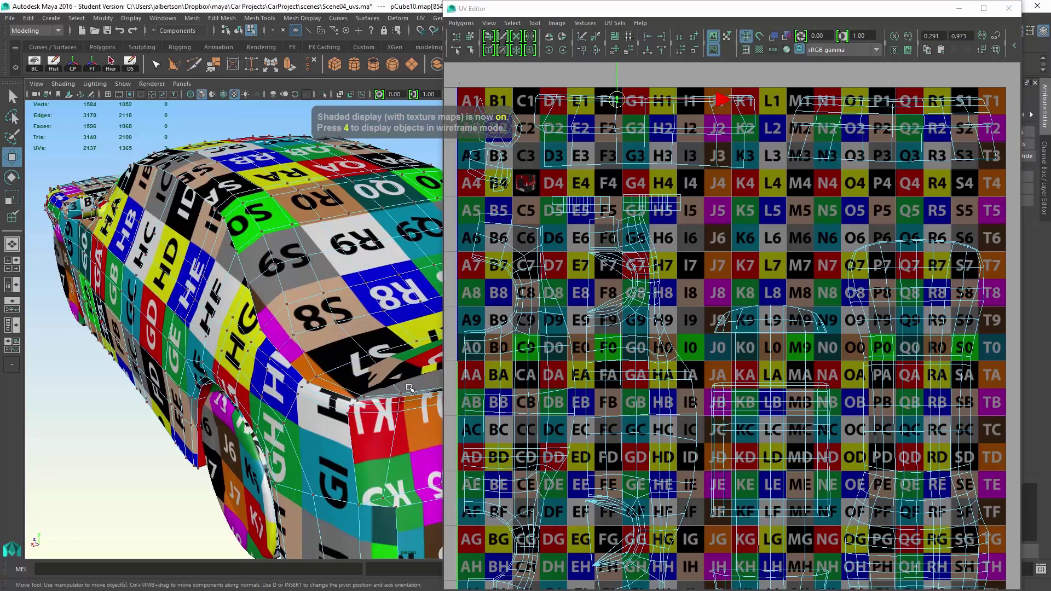
alt+drag(113, 261, 321, 347)
alt+middle_drag(322, 347, 331, 337)
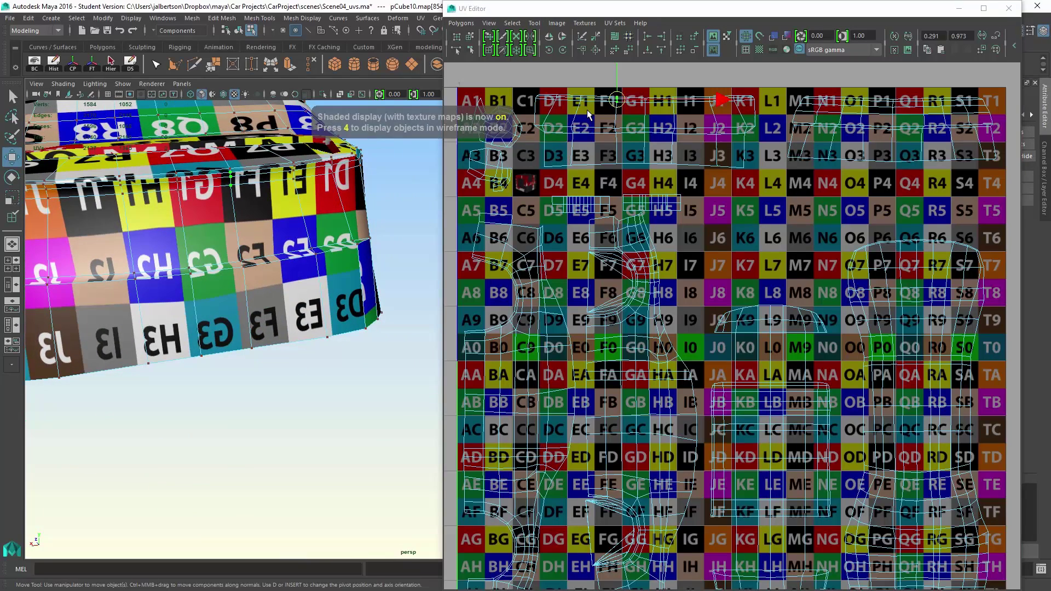
Step: Match the rear bumper to its shell by selecting faces, and extend the selection to all of the shell's UVs
right_drag(587, 111, 595, 140)
drag(542, 86, 541, 85)
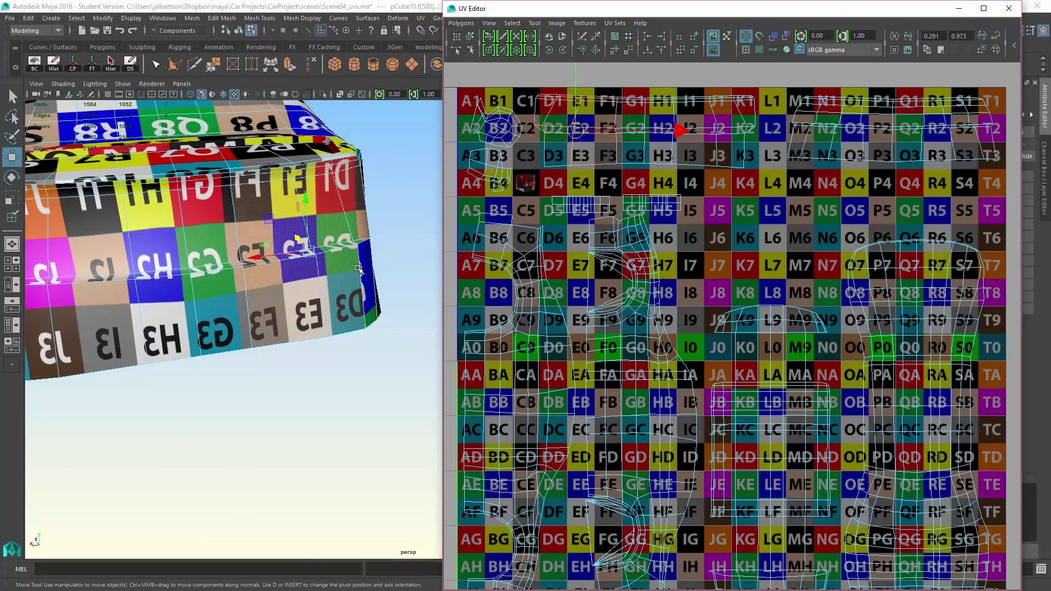
alt+drag(359, 270, 337, 230)
alt+middle_drag(403, 357, 422, 394)
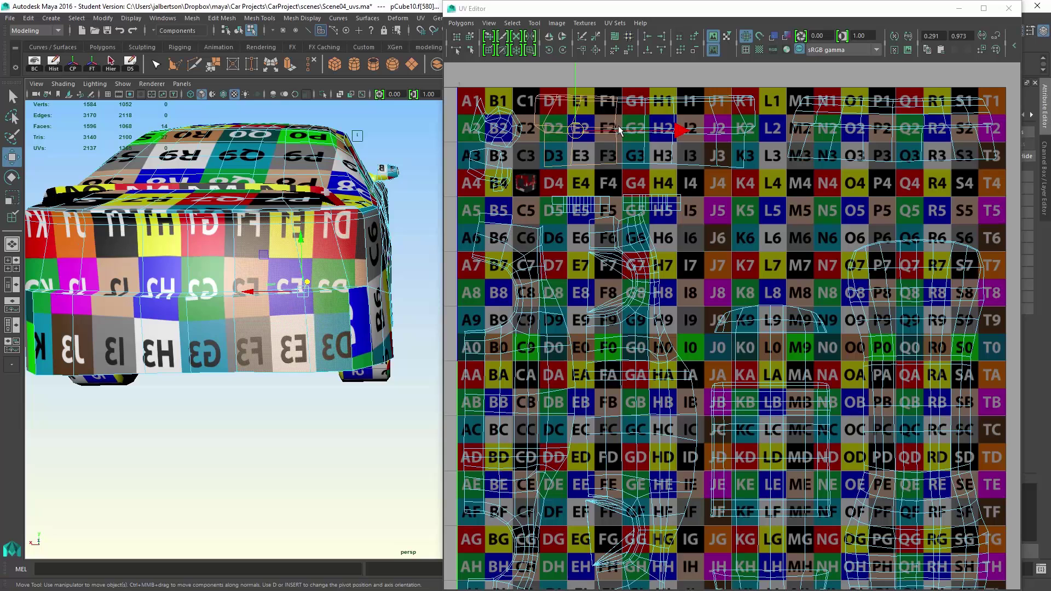
ctrl+right_drag(611, 130, 675, 130)
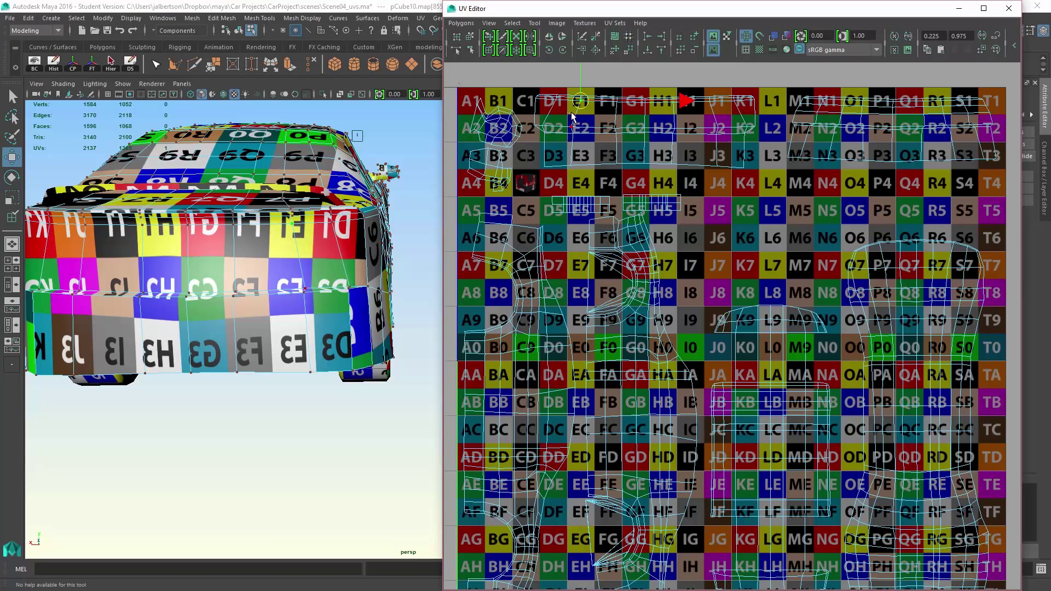
ctrl+right_drag(571, 127, 629, 115)
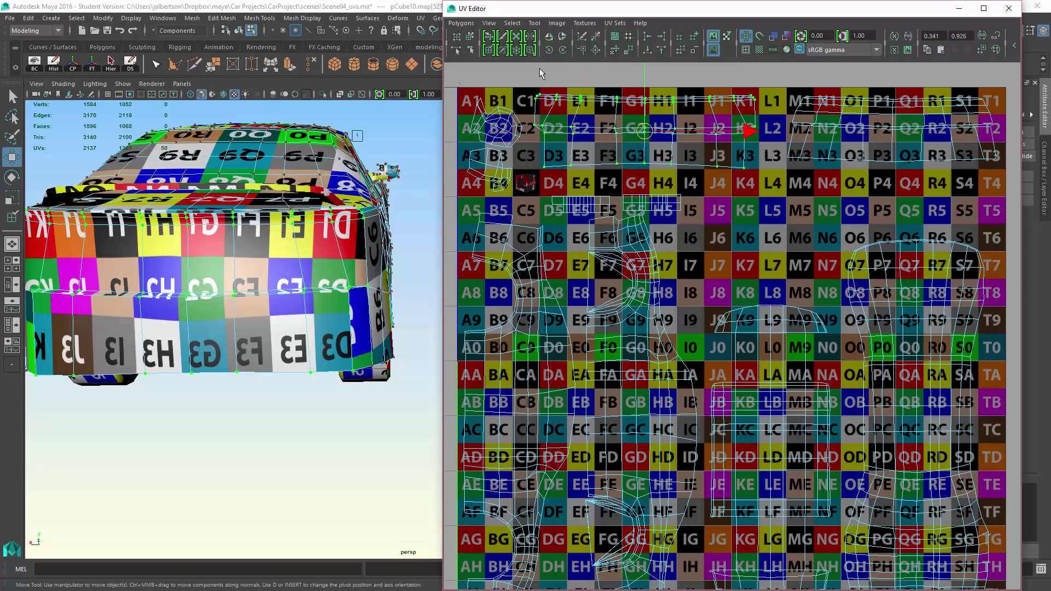
Step: Try brushing the Optimize UV Tool over the unflipped rear bumper shell, undo it, and return to the Select Tool
click(487, 49)
mouse_move(571, 133)
mouse_down()
mouse_move(635, 129)
mouse_move(616, 145)
mouse_move(695, 141)
mouse_move(679, 157)
mouse_up()
key(ctrl+z)
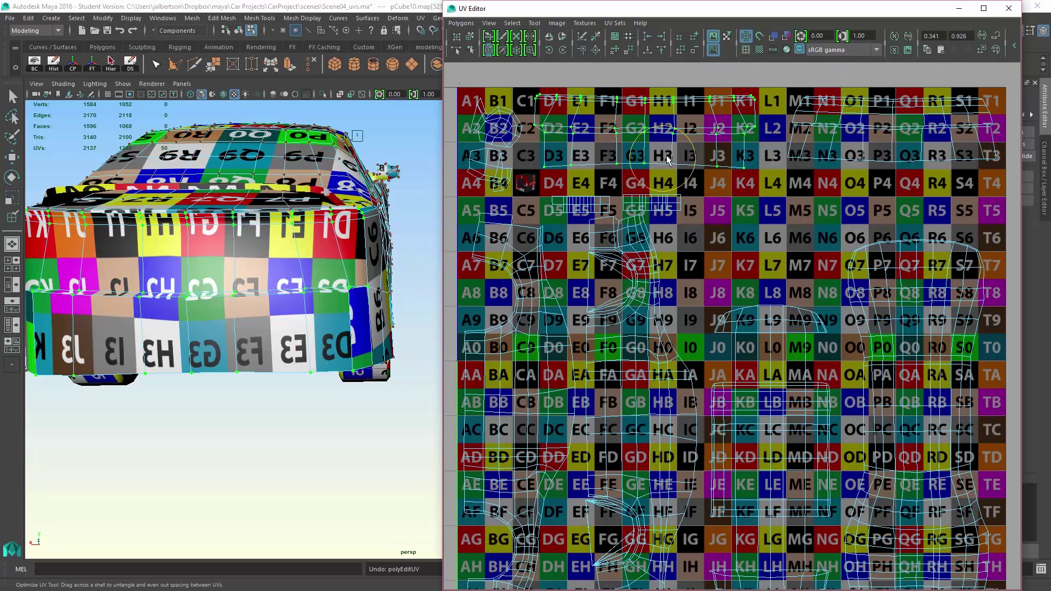
mouse_move(667, 159)
right_down()
mouse_move(692, 147)
mouse_move(663, 160)
right_up()
key(q)
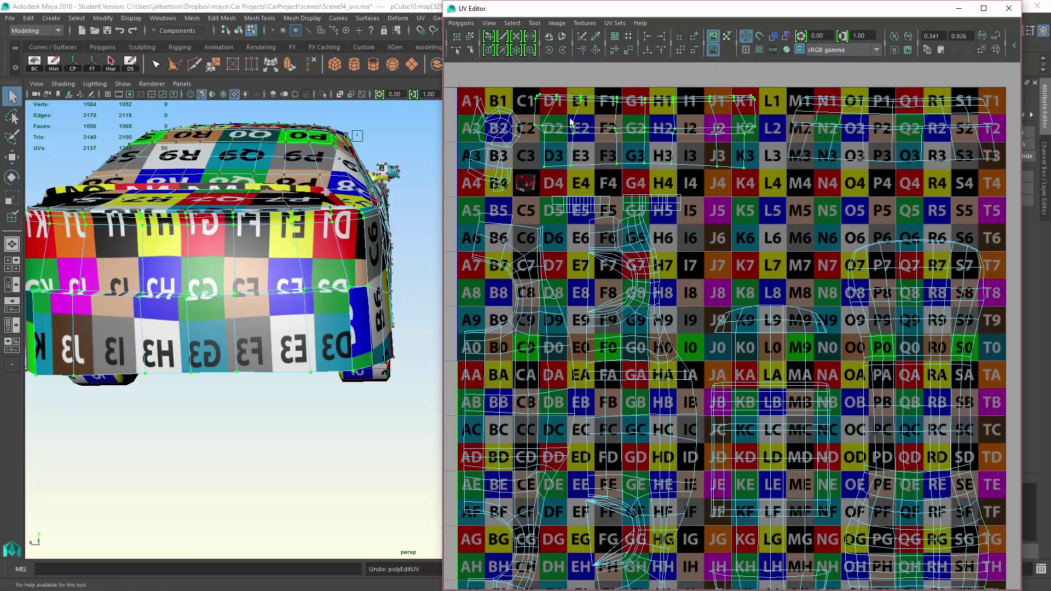
ctrl+right_drag(571, 123, 601, 107)
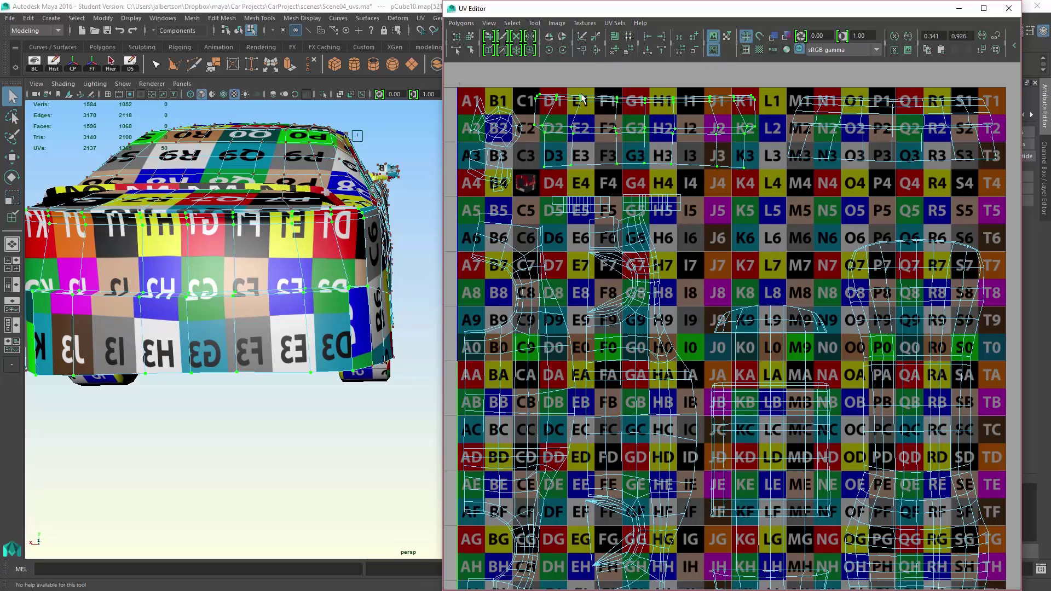
Step: Turn on Shade UVs and turn off Display Image in the UV Editor
click(557, 23)
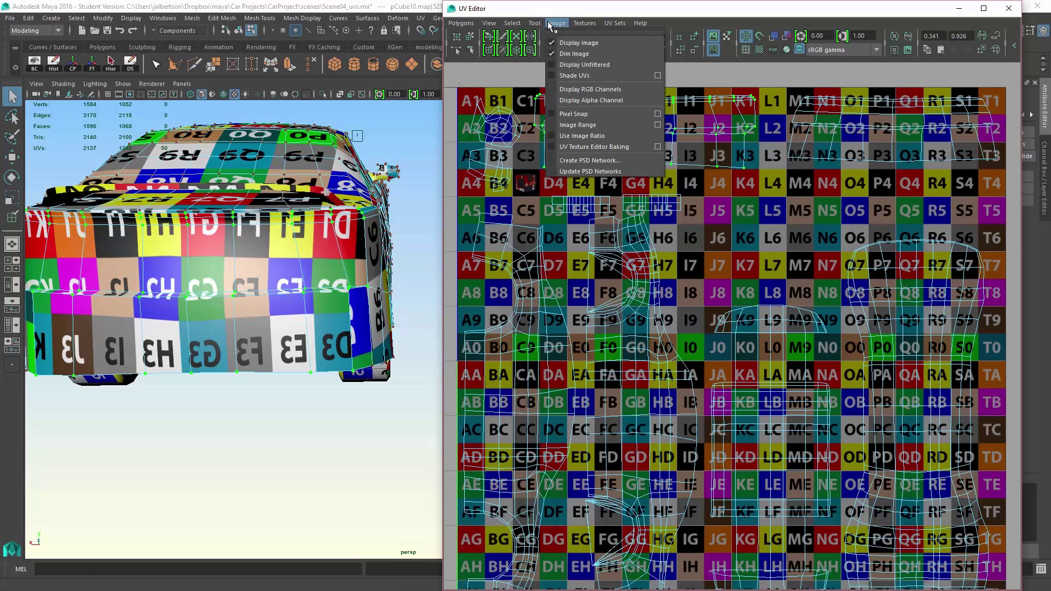
click(553, 70)
click(556, 23)
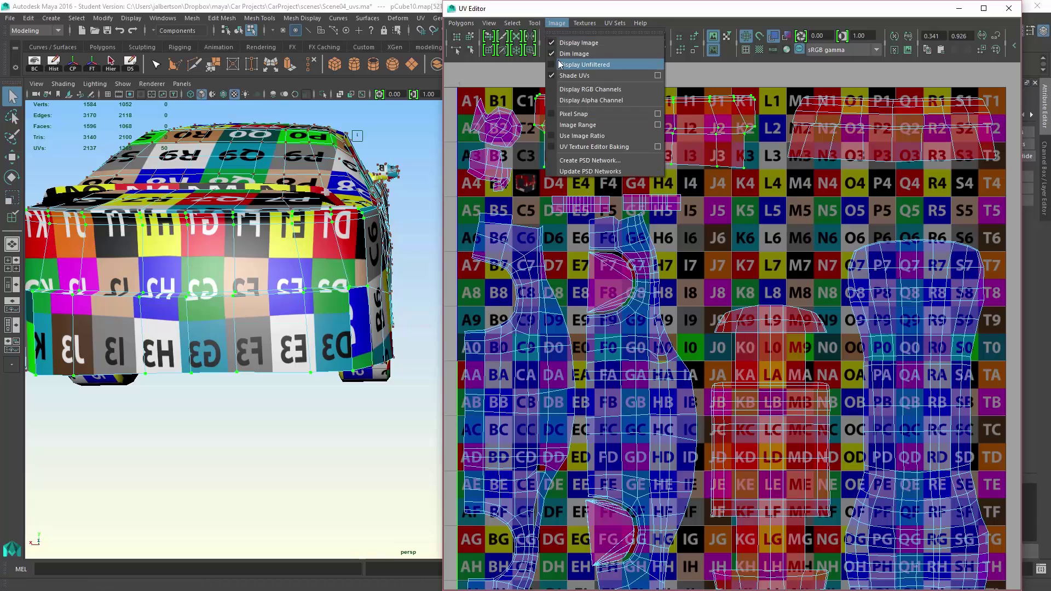
click(567, 64)
click(557, 23)
click(552, 35)
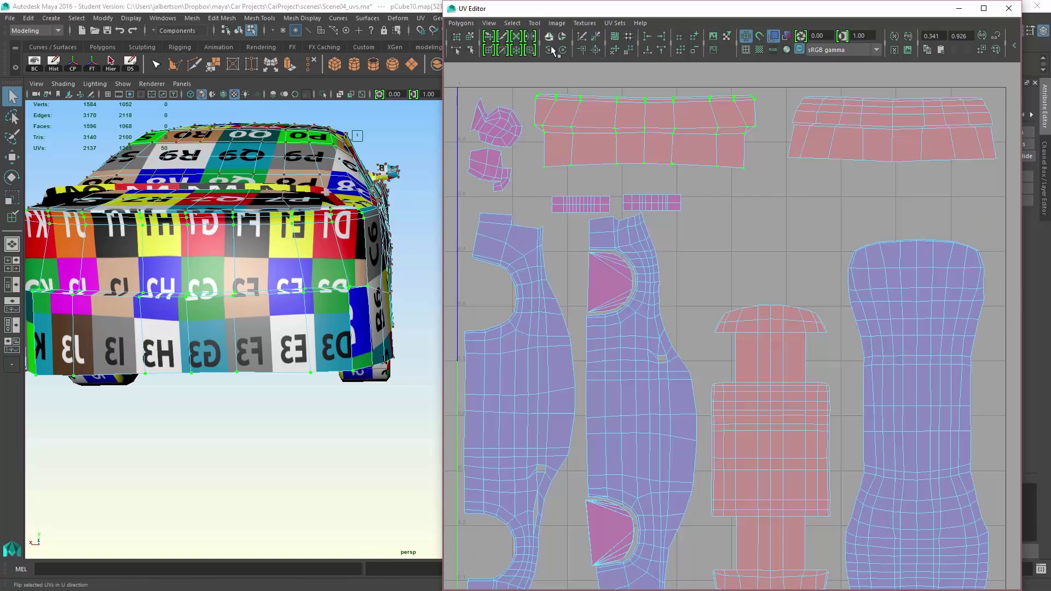
Step: Flip the selected rear bumper shell in the U direction
alt+right_drag(619, 112, 621, 185)
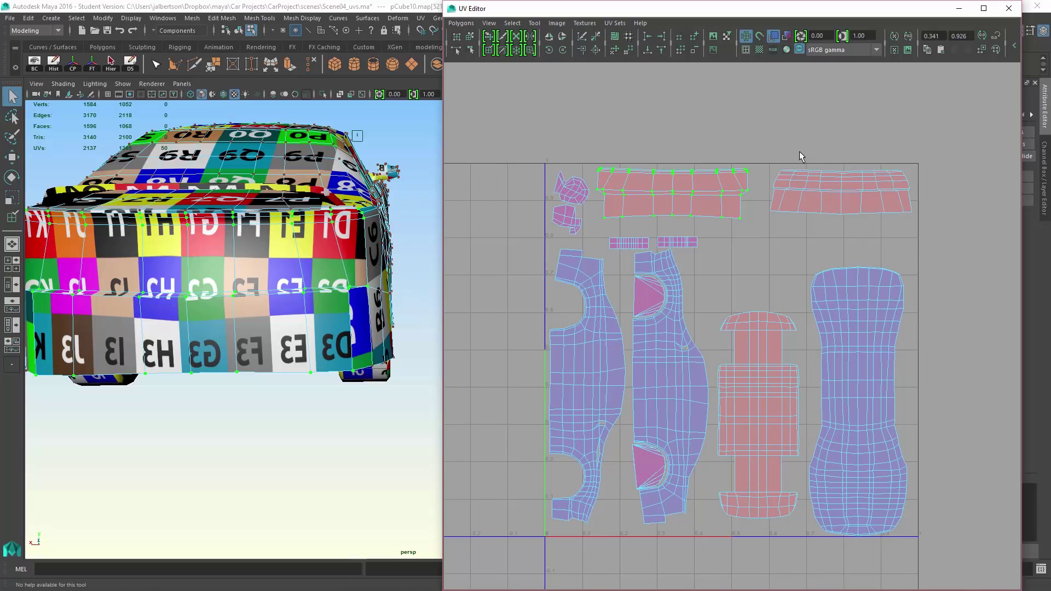
key(w)
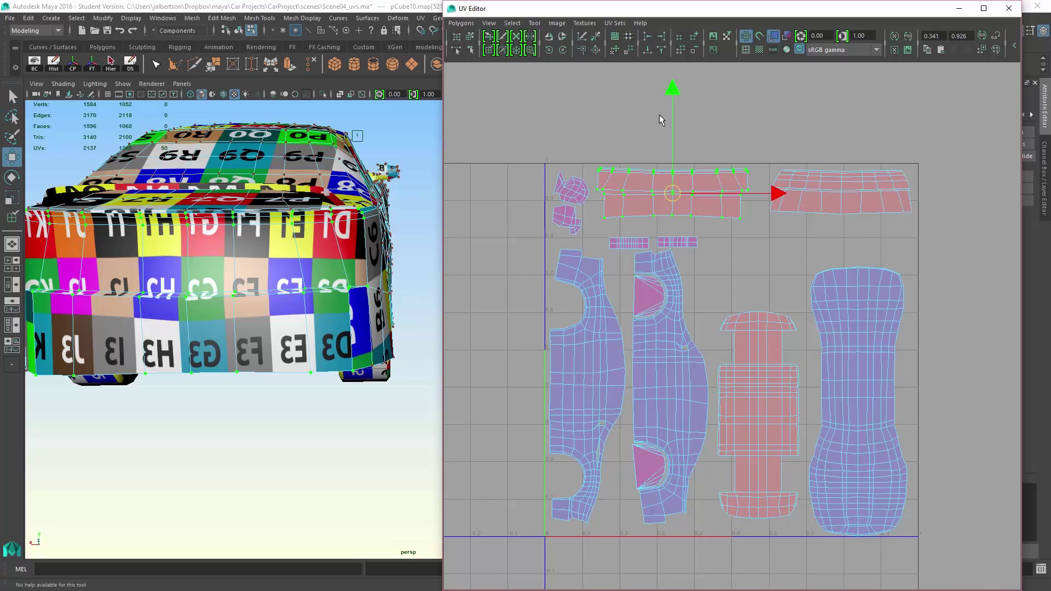
click(554, 40)
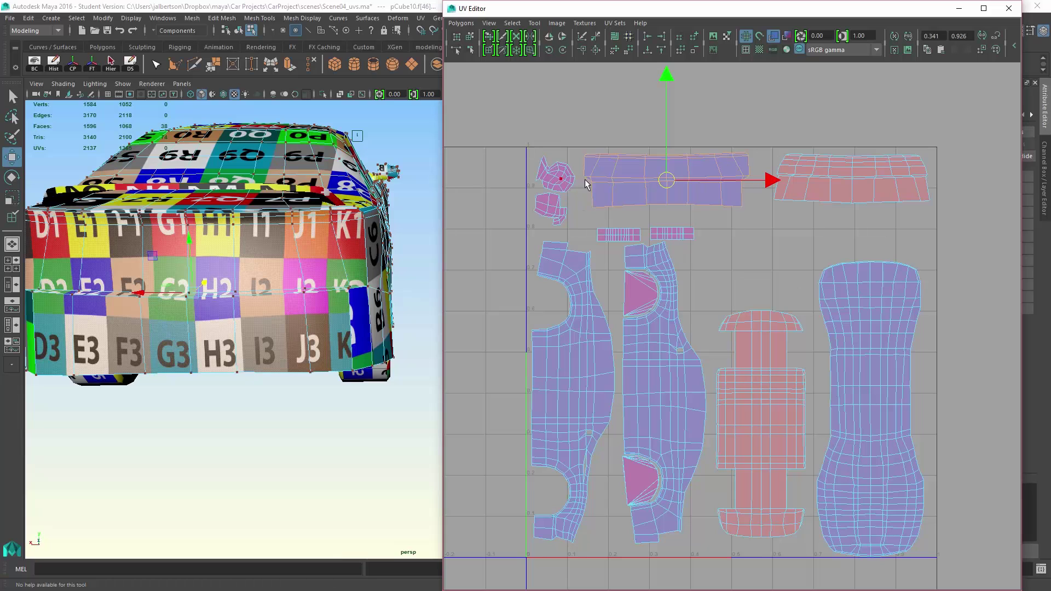
Step: Reselect all UVs of the flipped rear bumper shell and inspect the bumper's checker squares
right_drag(633, 175, 606, 145)
click(638, 188)
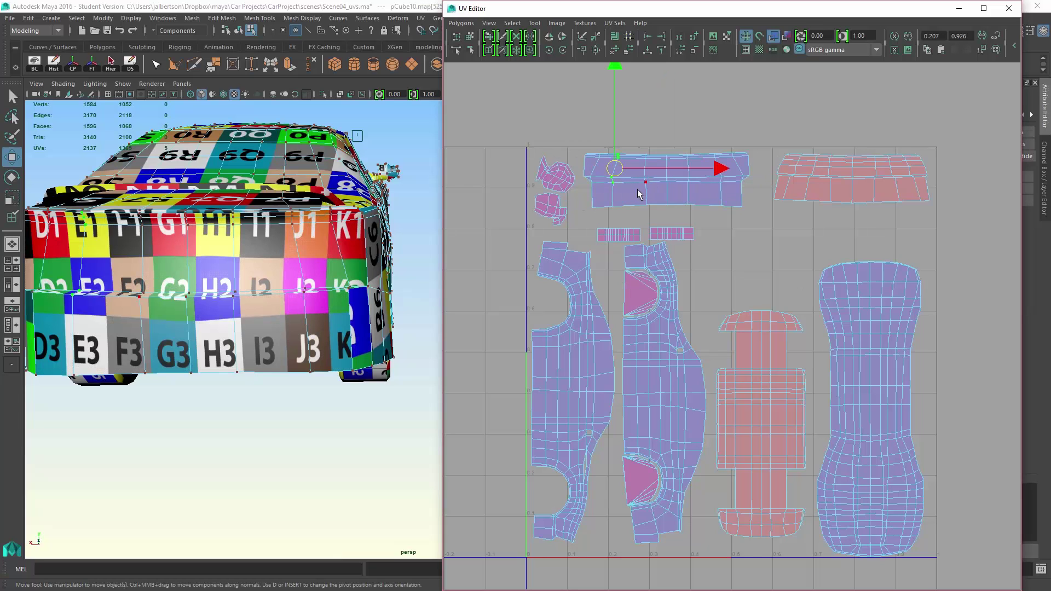
alt+right_drag(256, 209, 299, 225)
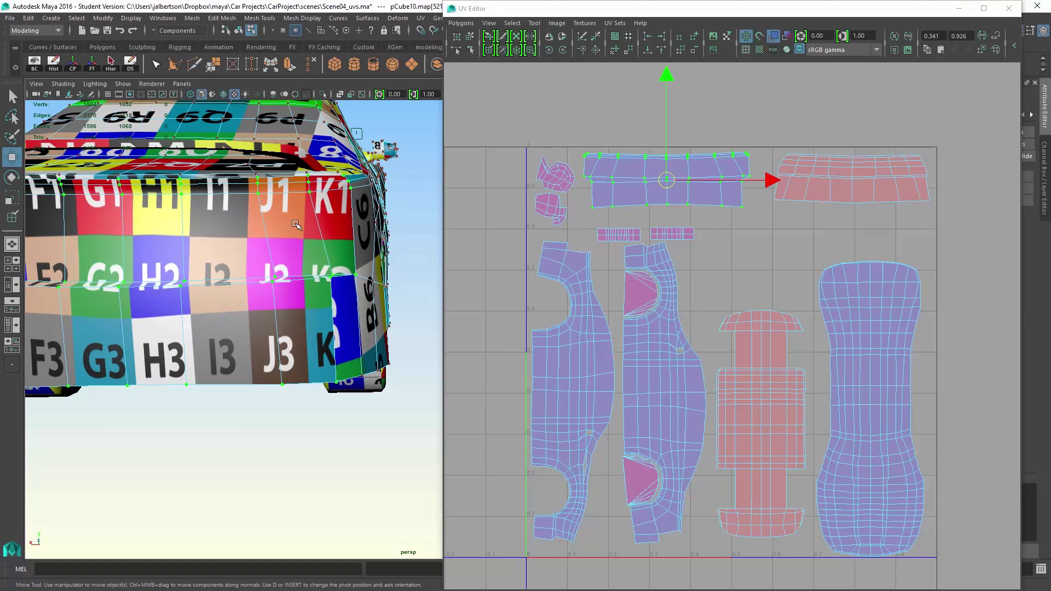
alt+middle_drag(312, 226, 481, 219)
mouse_move(282, 146)
alt+mouse_down()
mouse_move(329, 145)
mouse_move(297, 148)
alt+mouse_up()
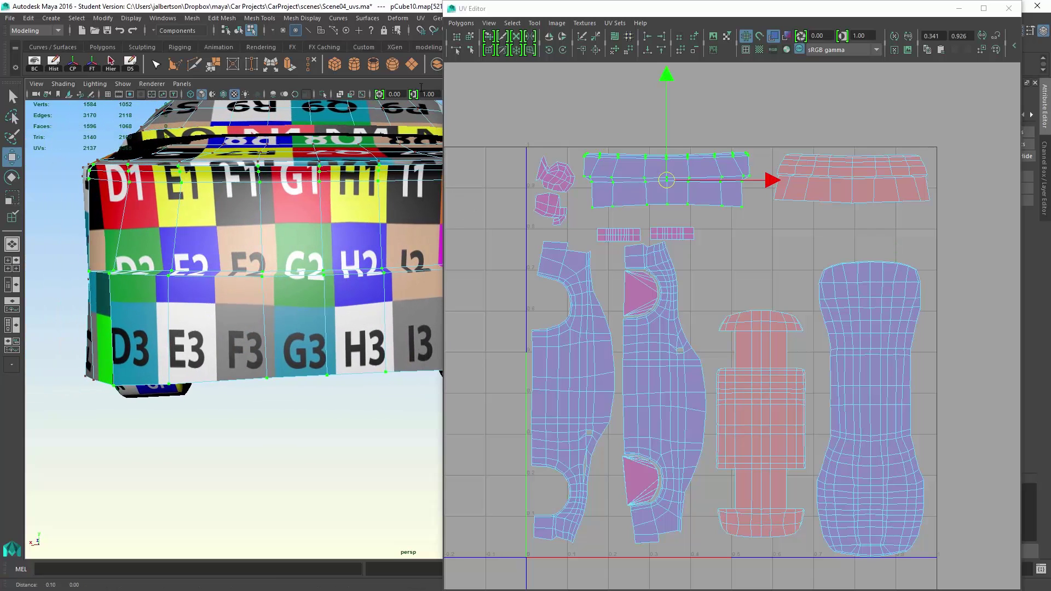
Step: Even out the flipped rear bumper shell by brushing over it with the Optimize UV Tool, and inspect the bumper
click(484, 53)
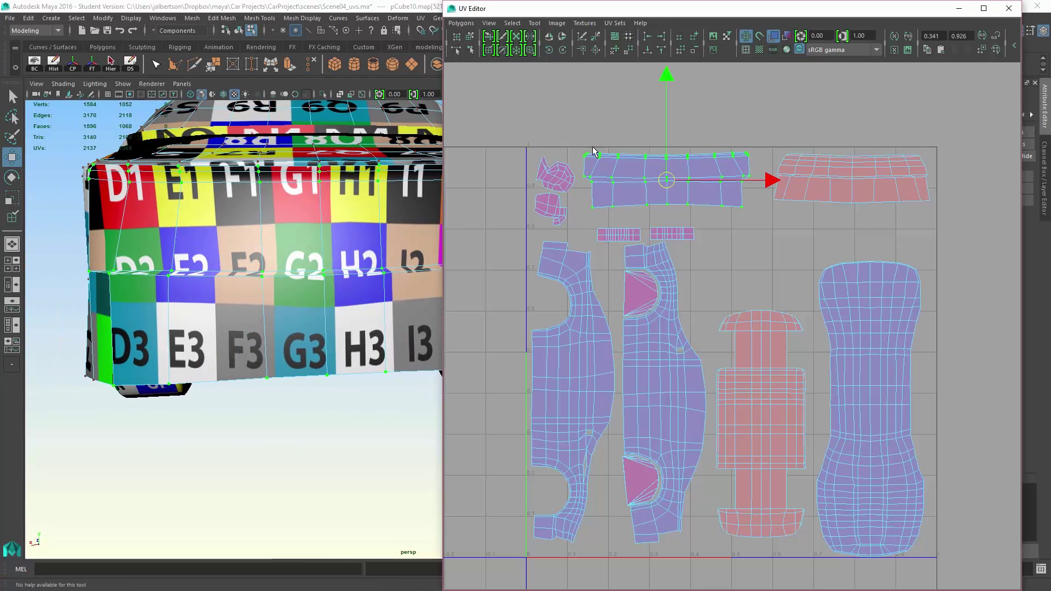
click(515, 50)
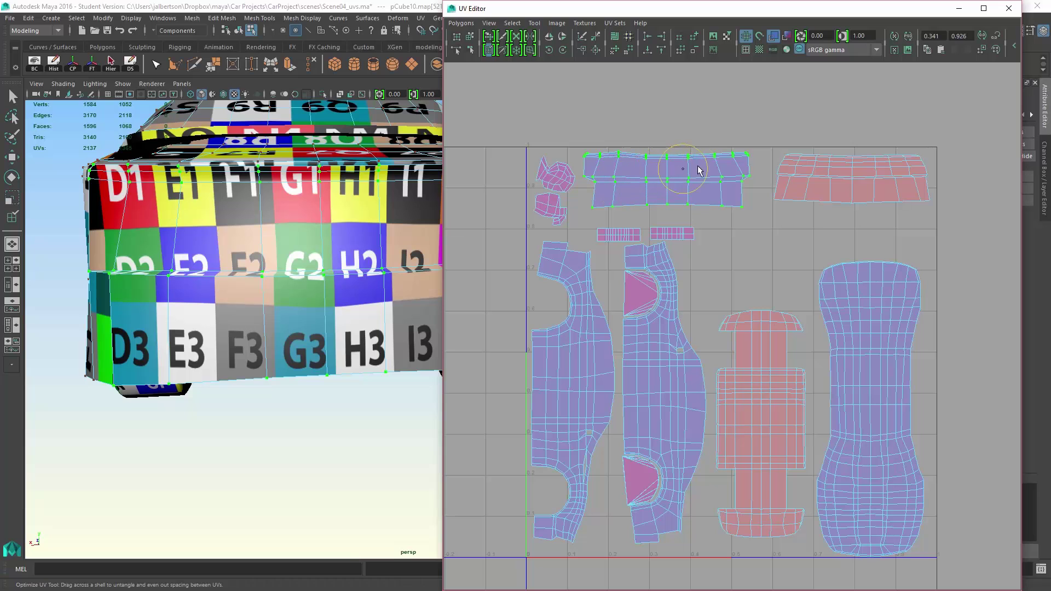
mouse_move(700, 170)
mouse_down()
mouse_move(715, 171)
mouse_move(679, 166)
mouse_move(728, 206)
mouse_move(685, 188)
mouse_move(624, 184)
mouse_up()
alt+drag(346, 265, 307, 263)
alt+right_drag(307, 263, 401, 242)
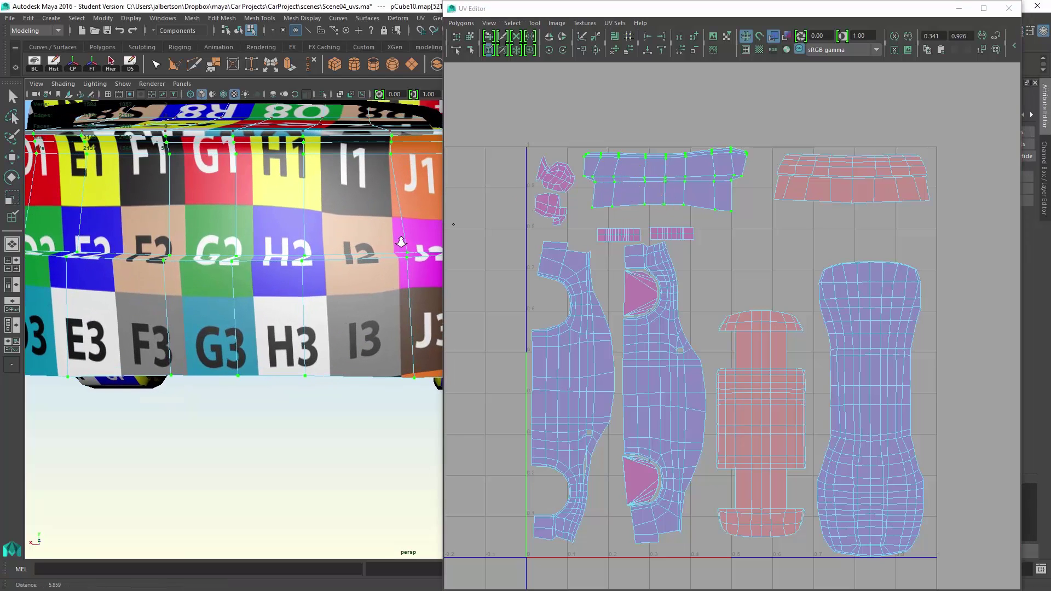
alt+middle_drag(350, 285, 346, 293)
Step: Brush the Optimize UV Tool repeatedly across the rear bumper shell to refine its spacing, checking the bumper between strokes
mouse_move(619, 177)
mouse_down()
mouse_move(608, 153)
mouse_move(627, 163)
mouse_move(605, 165)
mouse_move(657, 179)
mouse_move(730, 179)
mouse_move(688, 169)
mouse_move(652, 197)
mouse_move(603, 199)
mouse_move(733, 226)
mouse_move(622, 176)
mouse_move(683, 164)
mouse_move(728, 173)
mouse_move(628, 183)
mouse_move(692, 164)
mouse_move(730, 195)
mouse_up()
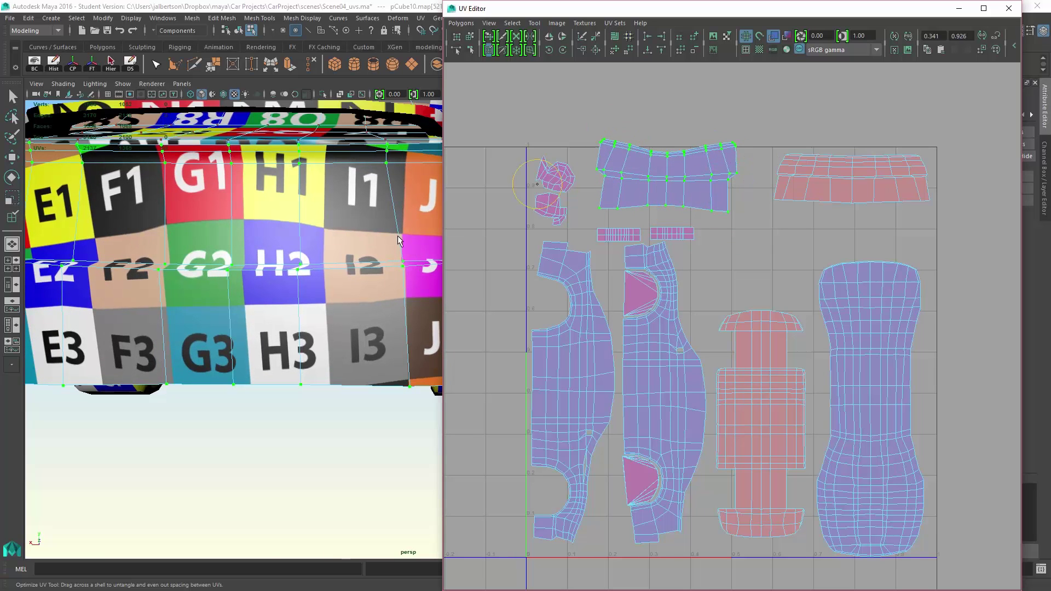
alt+right_drag(400, 241, 341, 227)
mouse_move(340, 226)
alt+mouse_down()
mouse_move(334, 236)
mouse_move(356, 231)
alt+mouse_up()
mouse_move(639, 174)
mouse_down()
mouse_move(638, 165)
mouse_move(665, 188)
mouse_move(702, 155)
mouse_move(635, 167)
mouse_move(608, 159)
mouse_move(716, 207)
mouse_move(666, 188)
mouse_move(627, 196)
mouse_move(692, 195)
mouse_move(669, 216)
mouse_move(653, 178)
mouse_move(694, 210)
mouse_up()
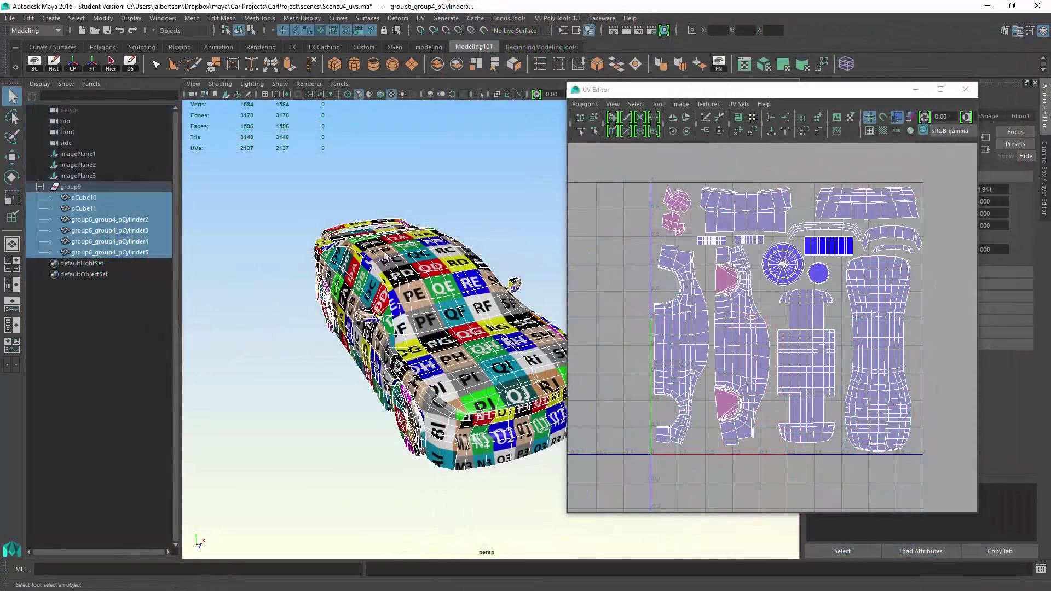
Step: Examine the checker texture across the whole car from the front and side
alt+middle_drag(363, 248, 335, 234)
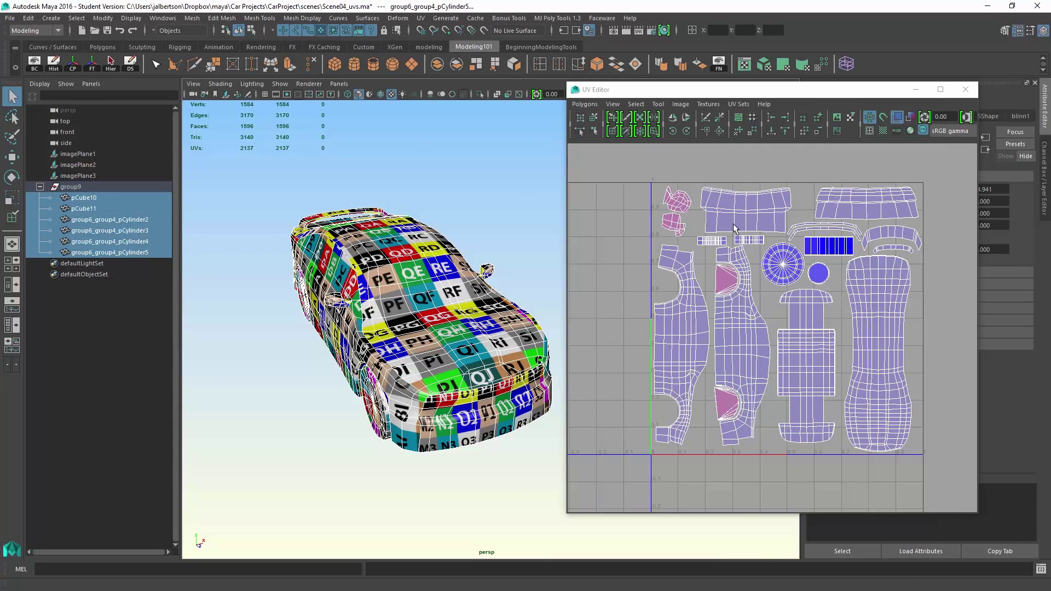
alt+drag(416, 382, 553, 361)
alt+drag(310, 209, 750, 395)
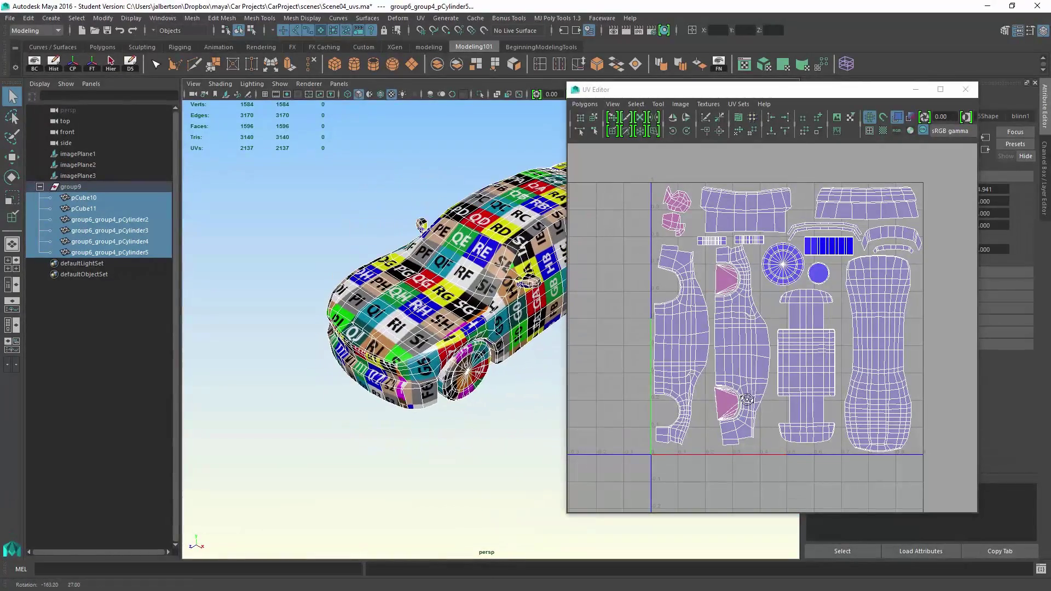
Step: Start a UV Snapshot of the selected car parts and choose the maya/Car Projects/CarProject/images folder as its save location
scroll(521, 354, up, 4)
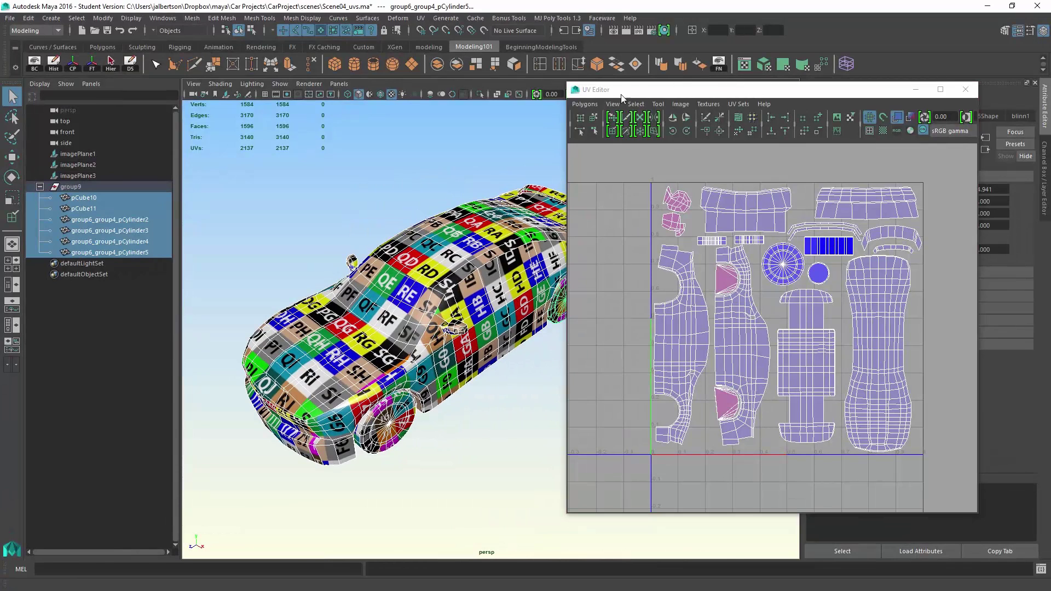
click(594, 104)
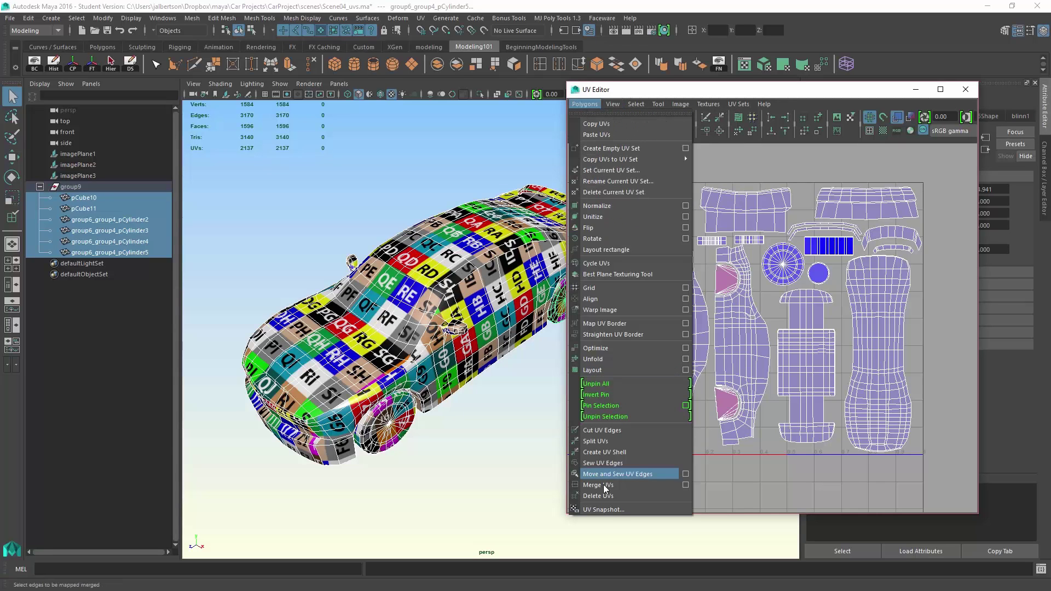
click(602, 509)
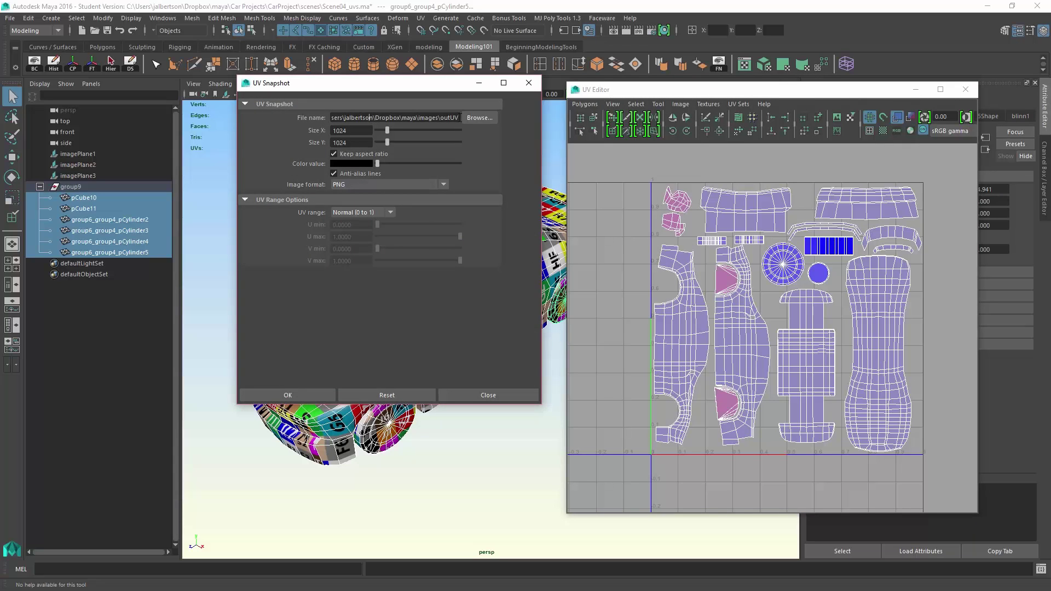
click(478, 117)
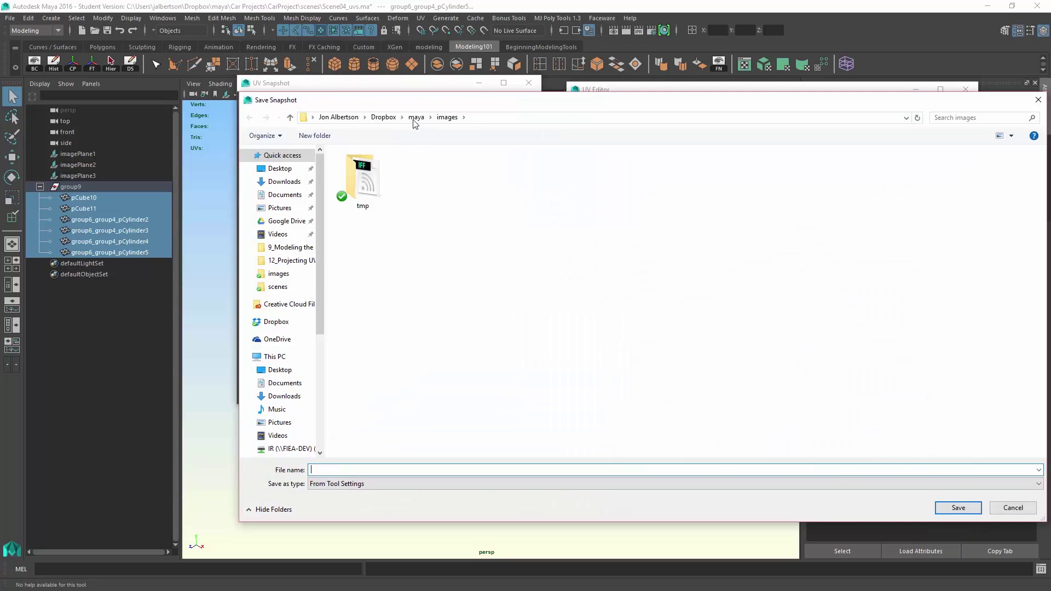
click(417, 118)
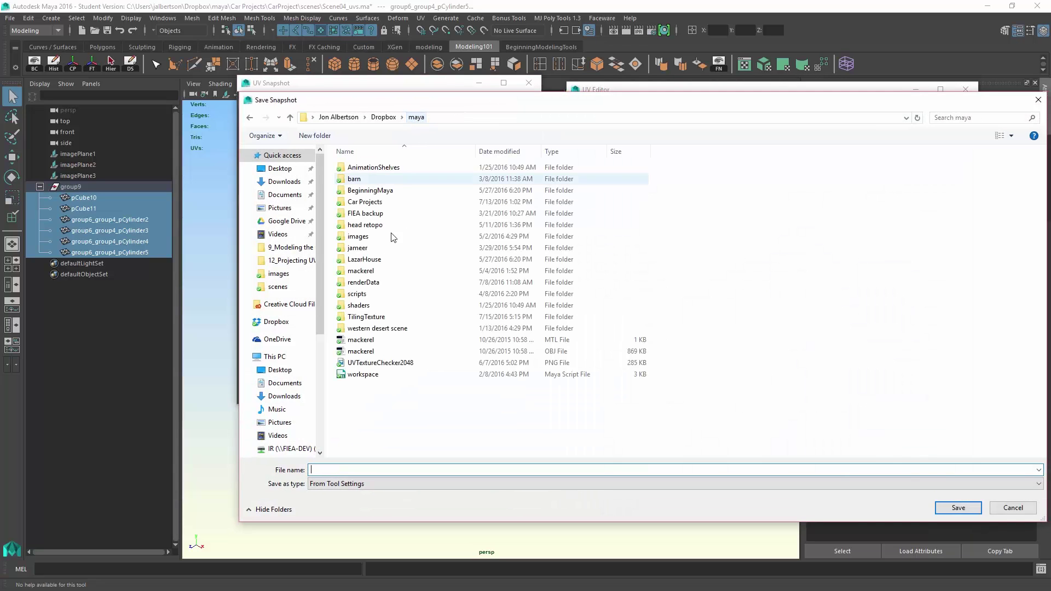
double_click(381, 199)
double_click(357, 168)
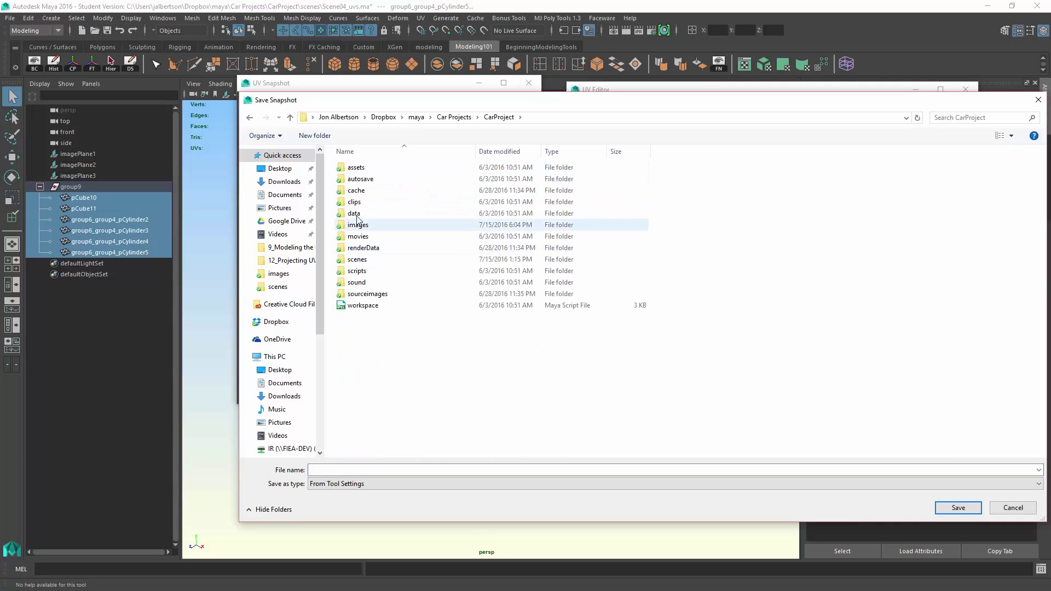
double_click(365, 228)
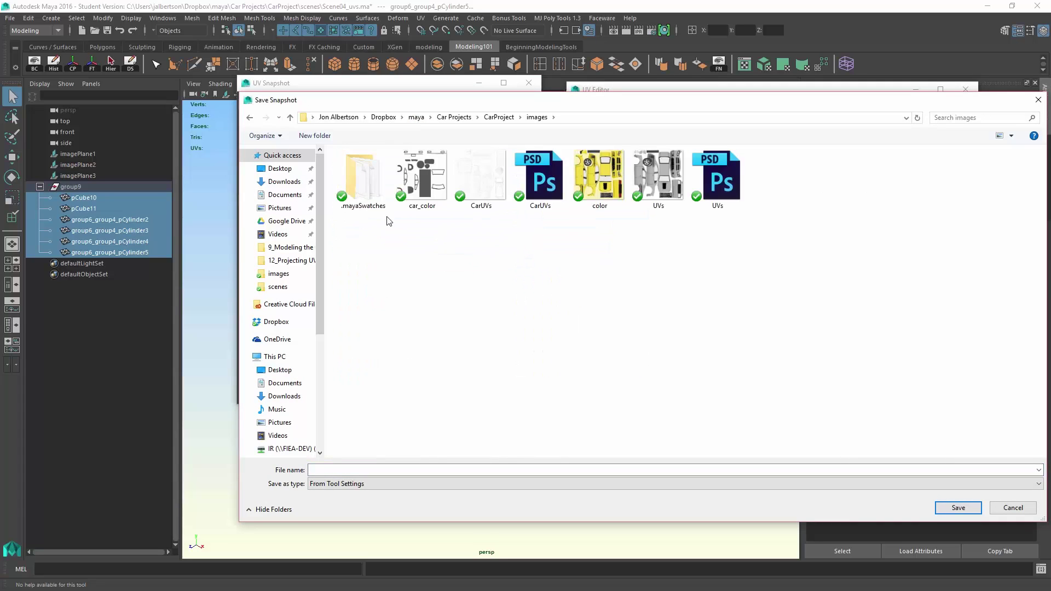
Step: Name the snapshot file UVs and export the UV layout as a 1024 x 1024 PNG image
click(386, 470)
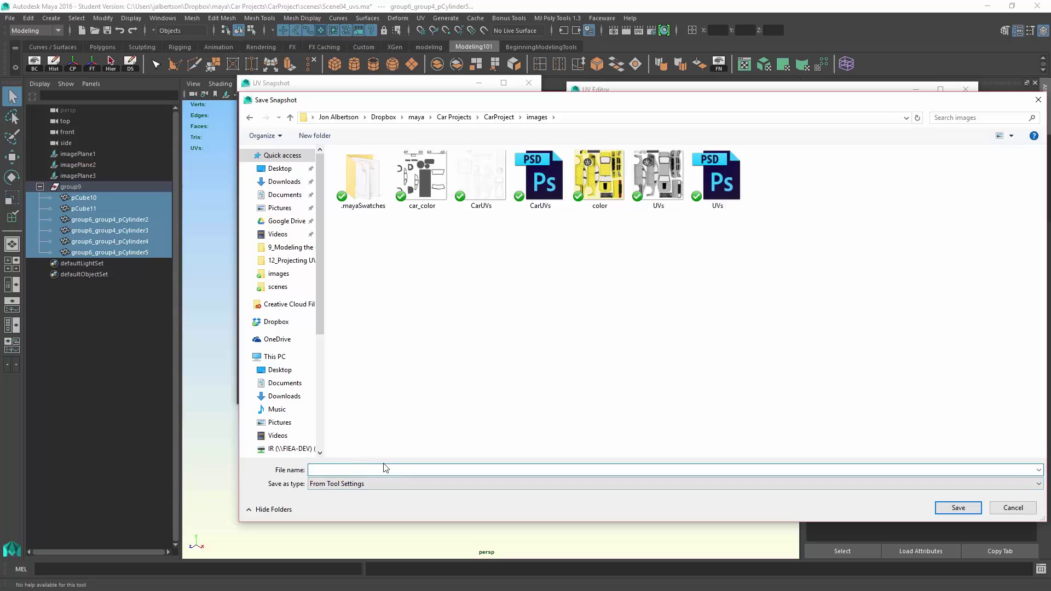
text(UVs)
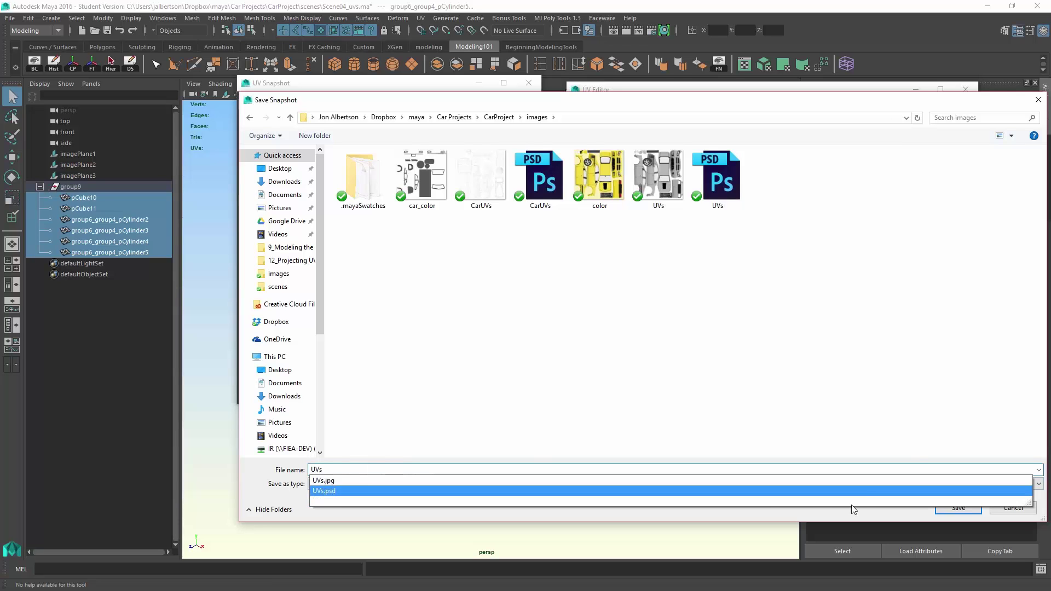
click(915, 459)
click(957, 506)
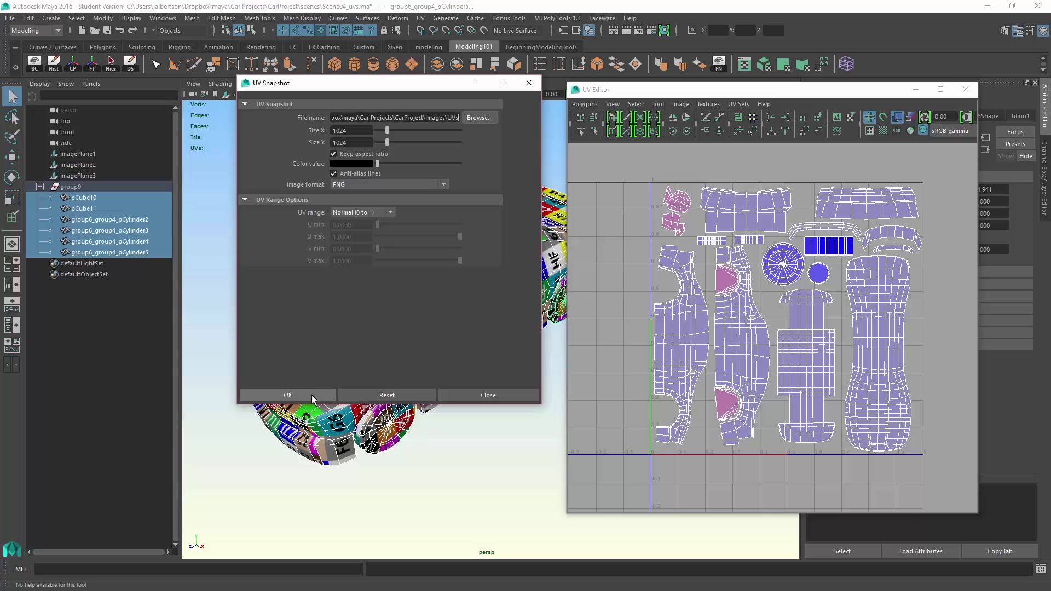
click(289, 395)
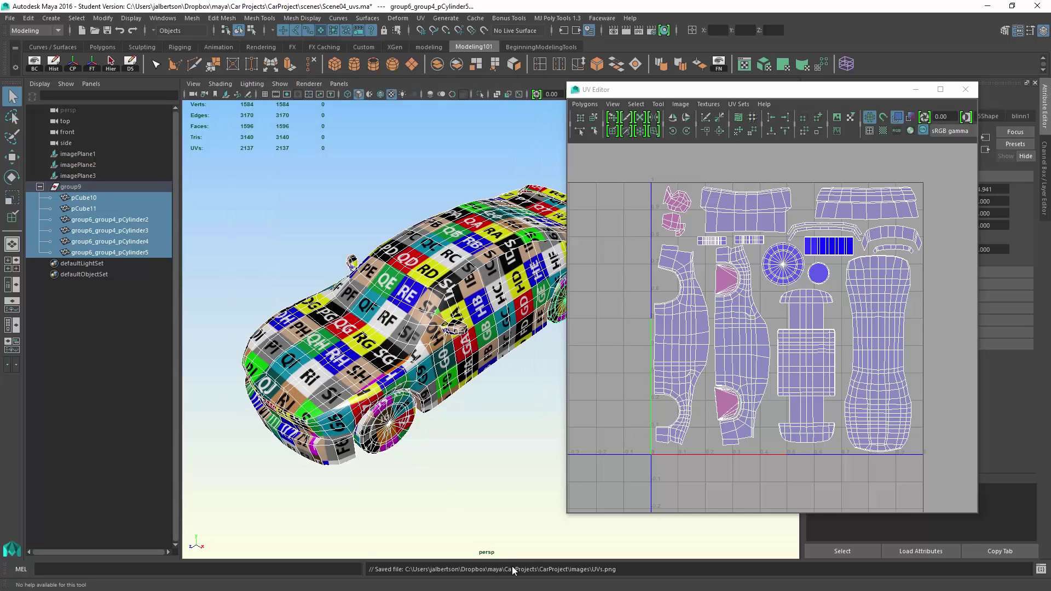